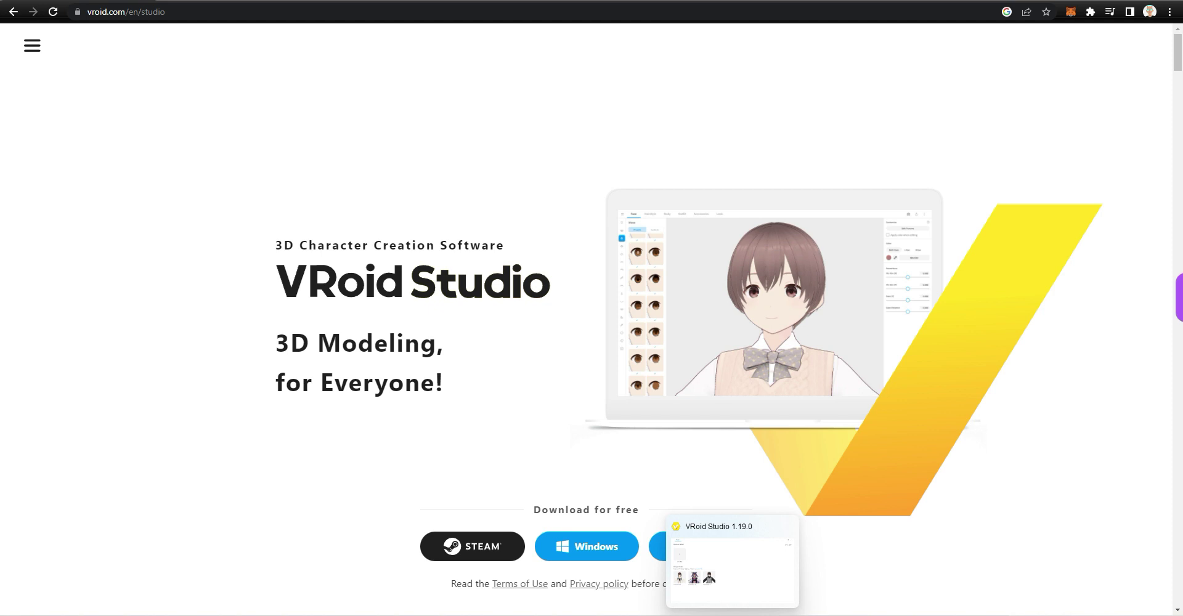
Create a new VRoid Studio model from the masculine (Masc) base
click(732, 614)
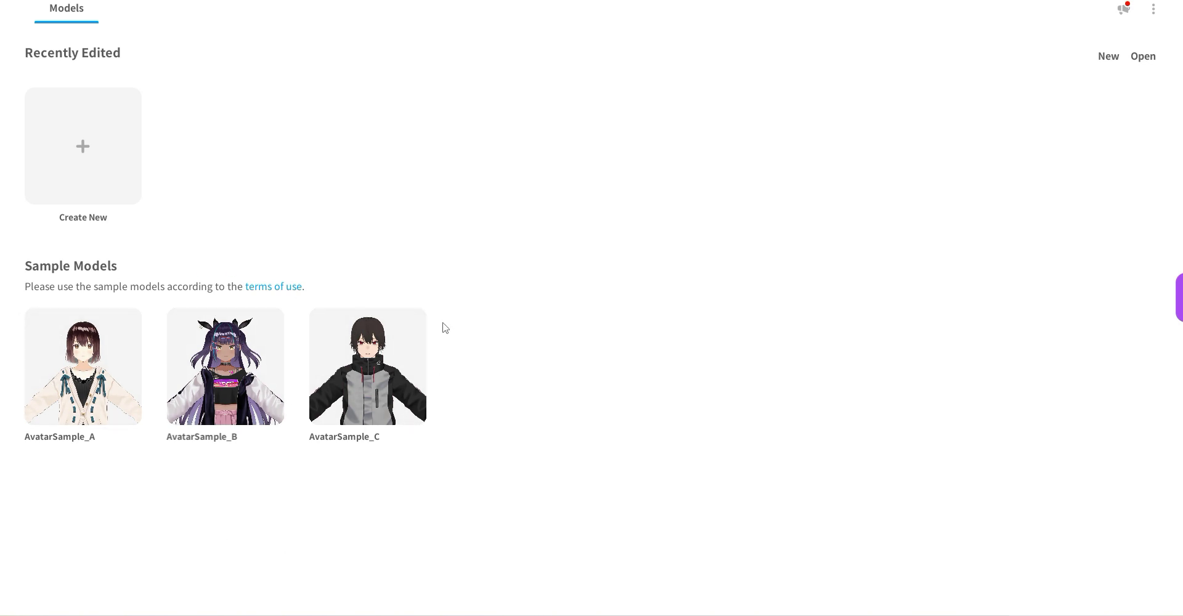
click(68, 155)
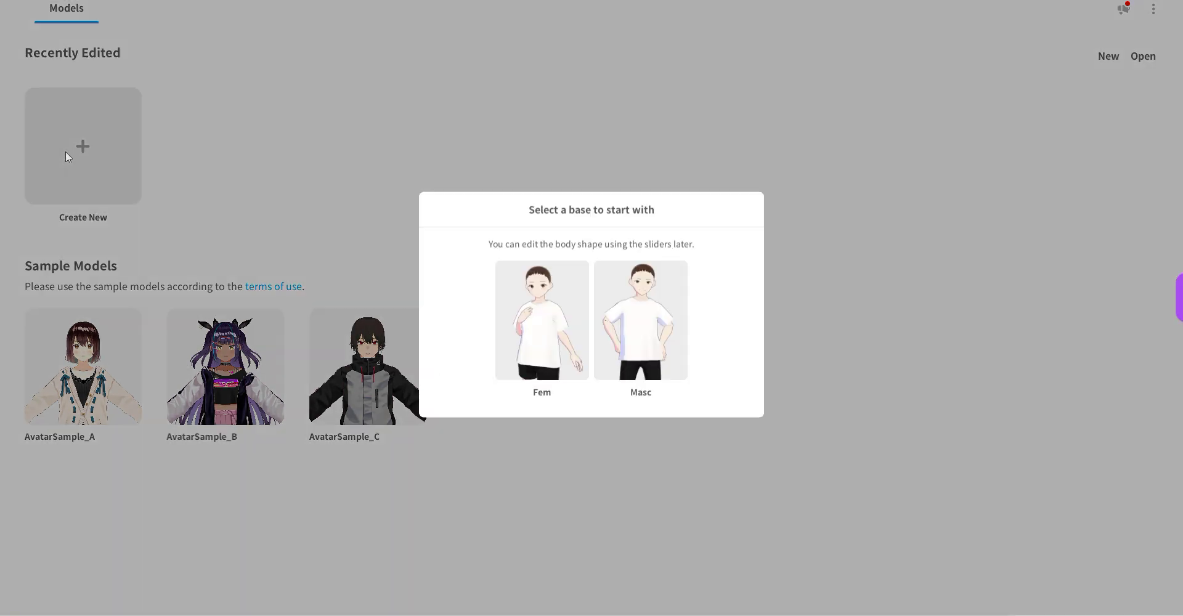
click(641, 372)
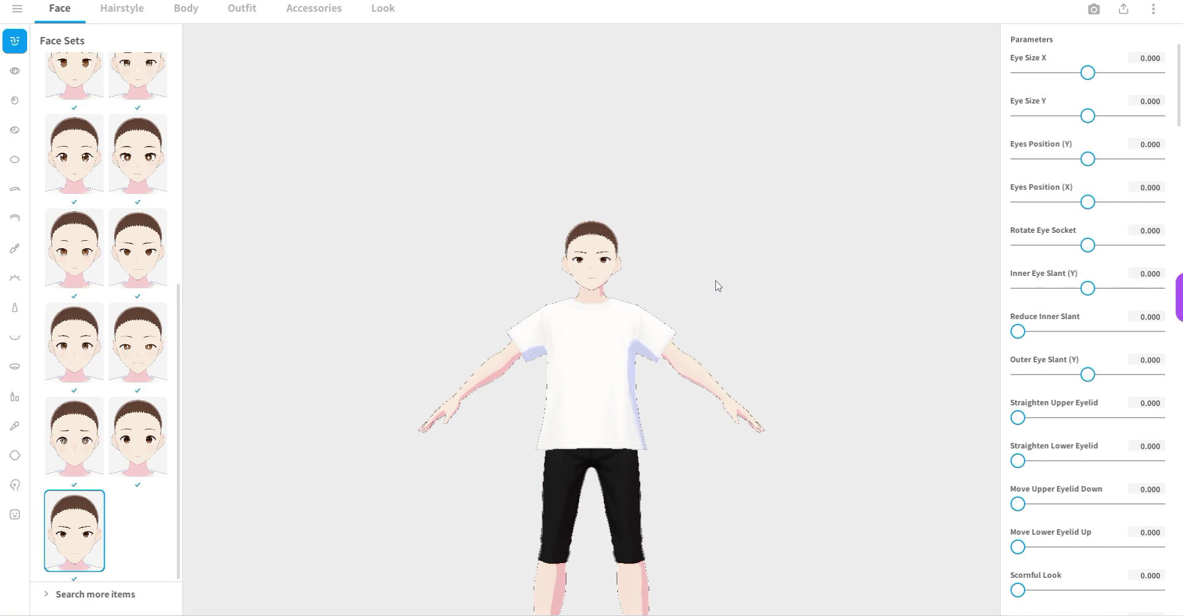
Turn the avatar to a three-quarter view and zoom in and out to inspect the face
drag(722, 278, 676, 287)
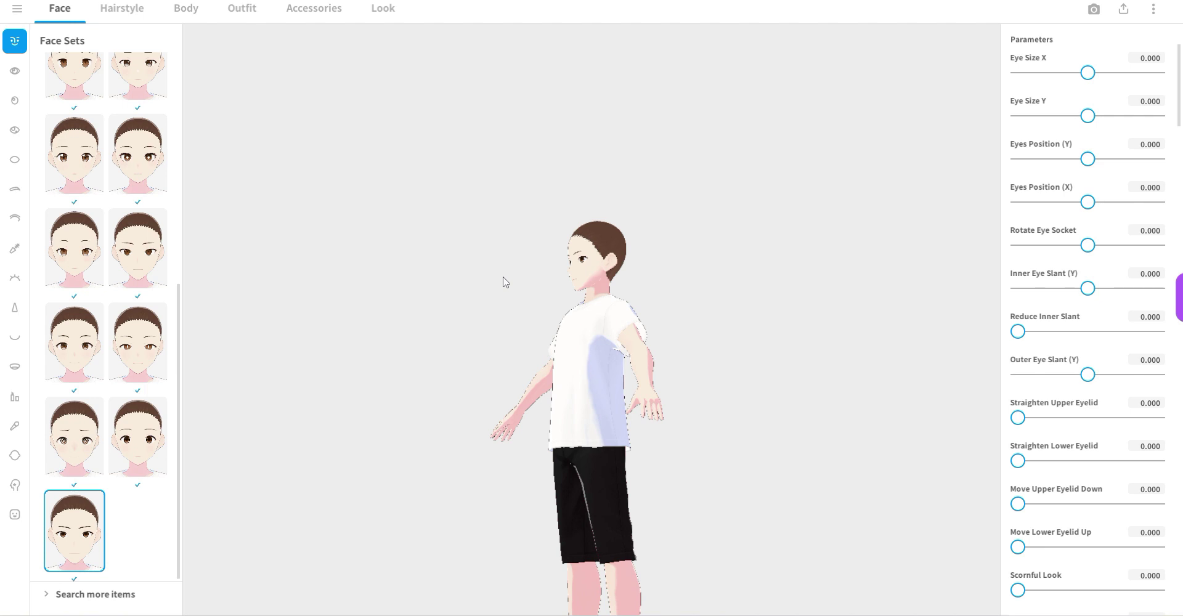
scroll(503, 282, up, 5)
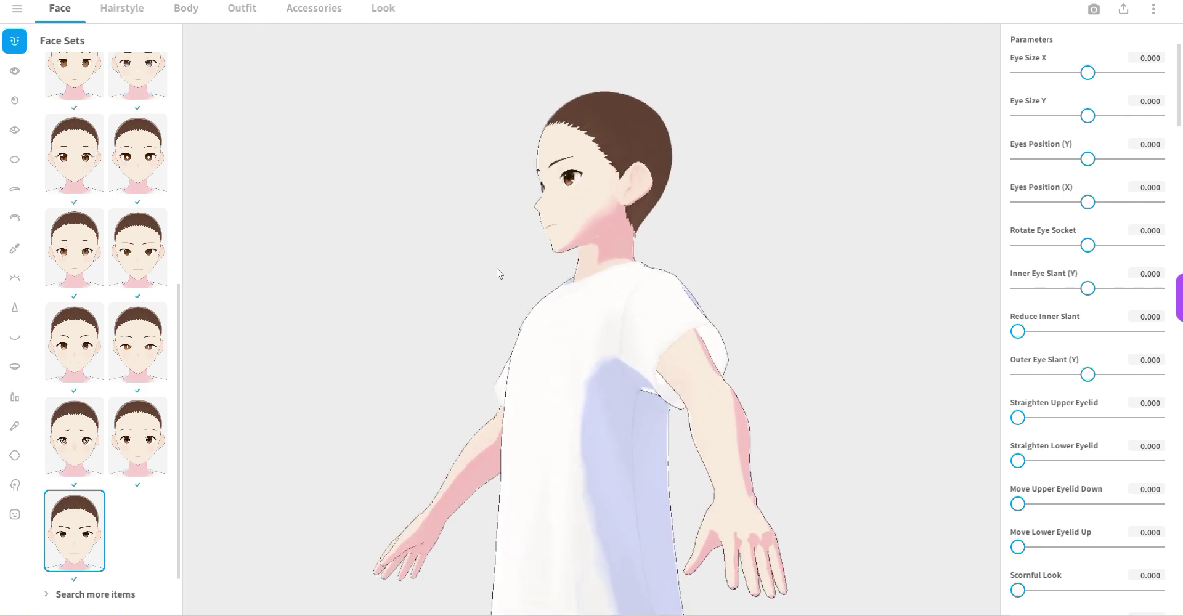
scroll(491, 272, up, 2)
scroll(455, 262, down, 1)
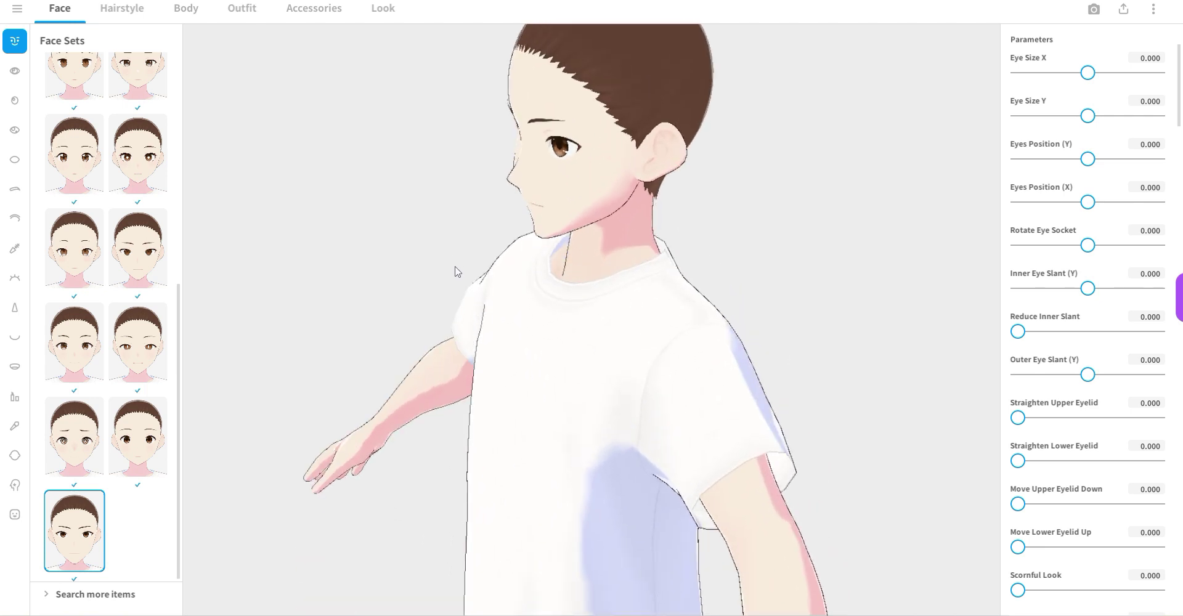
scroll(455, 271, down, 2)
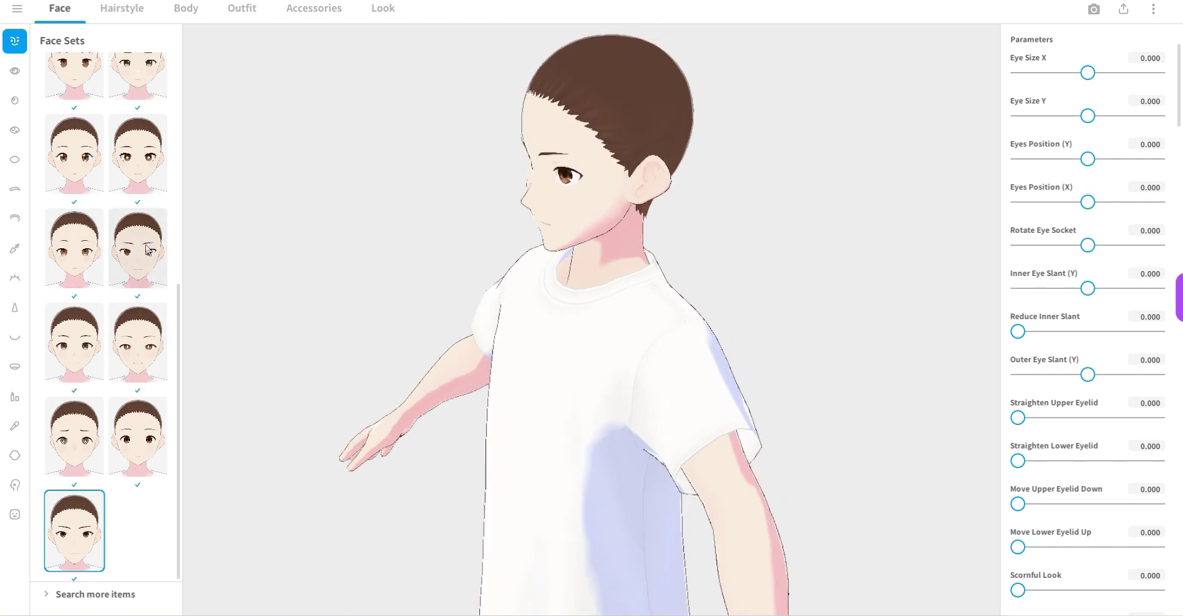
Apply the bigger-eyed preset face set (Eye Size Y 0.550, Fem Face 1.000) and review its parameters
click(74, 263)
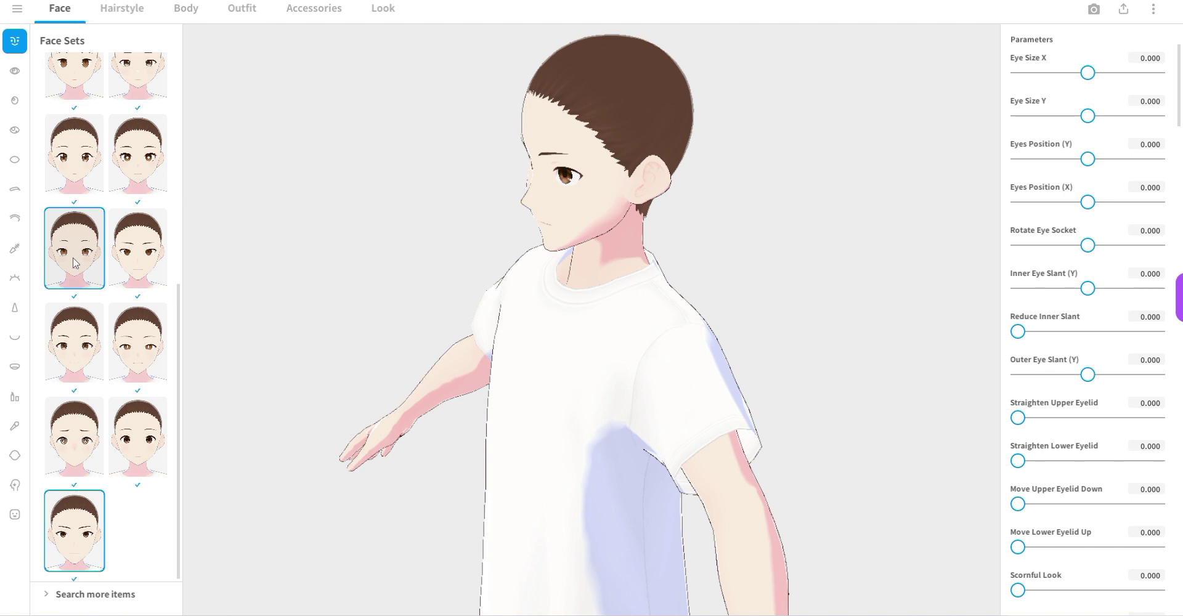
right_drag(256, 290, 283, 287)
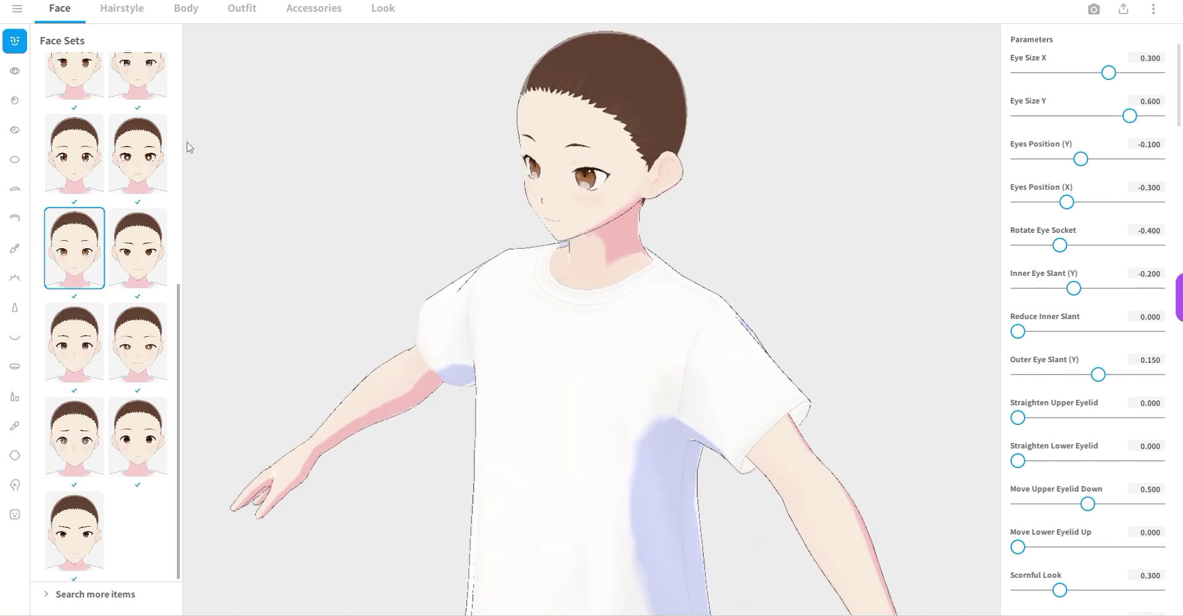
click(77, 168)
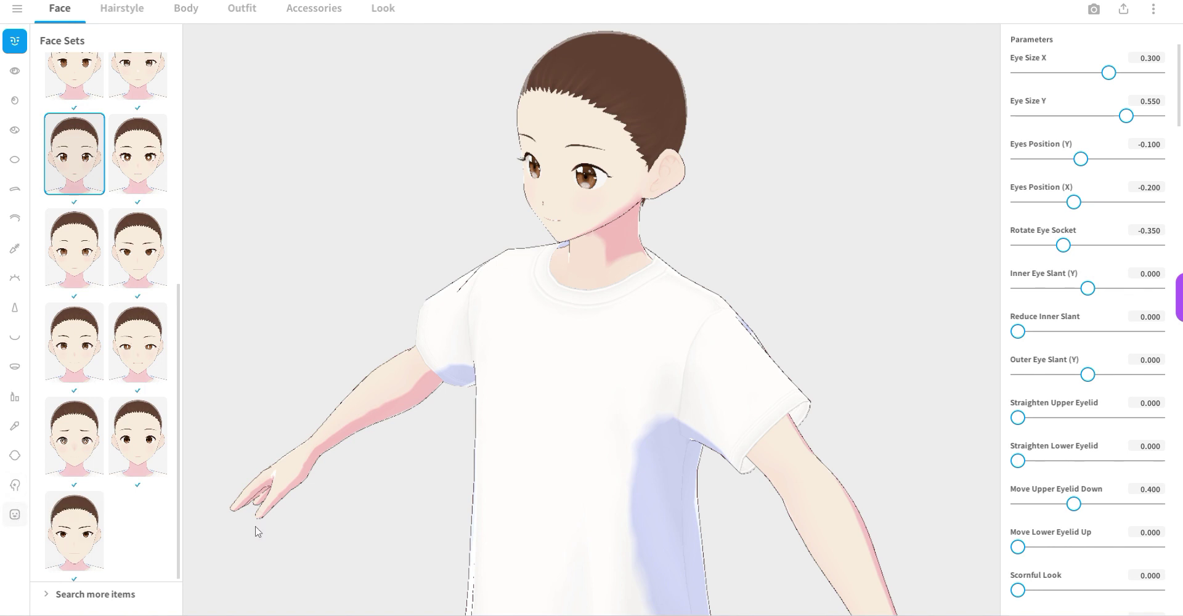
drag(1174, 89, 1178, 431)
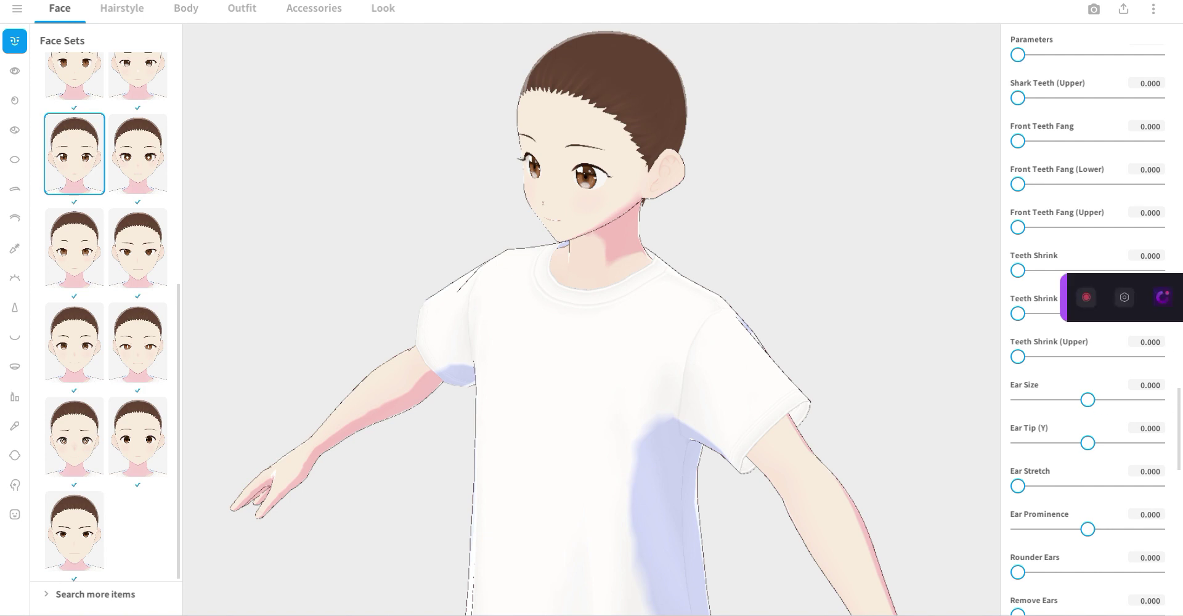
drag(1175, 431, 1173, 607)
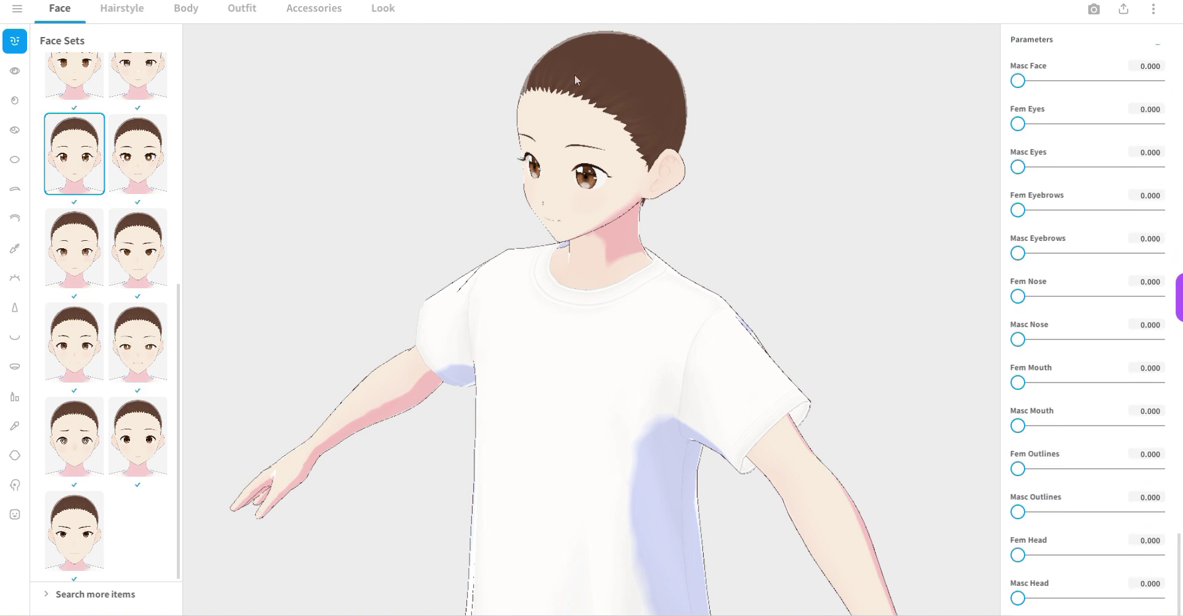
Show the Body parameters and the whole avatar, reading a height of 176.4 cm
click(187, 13)
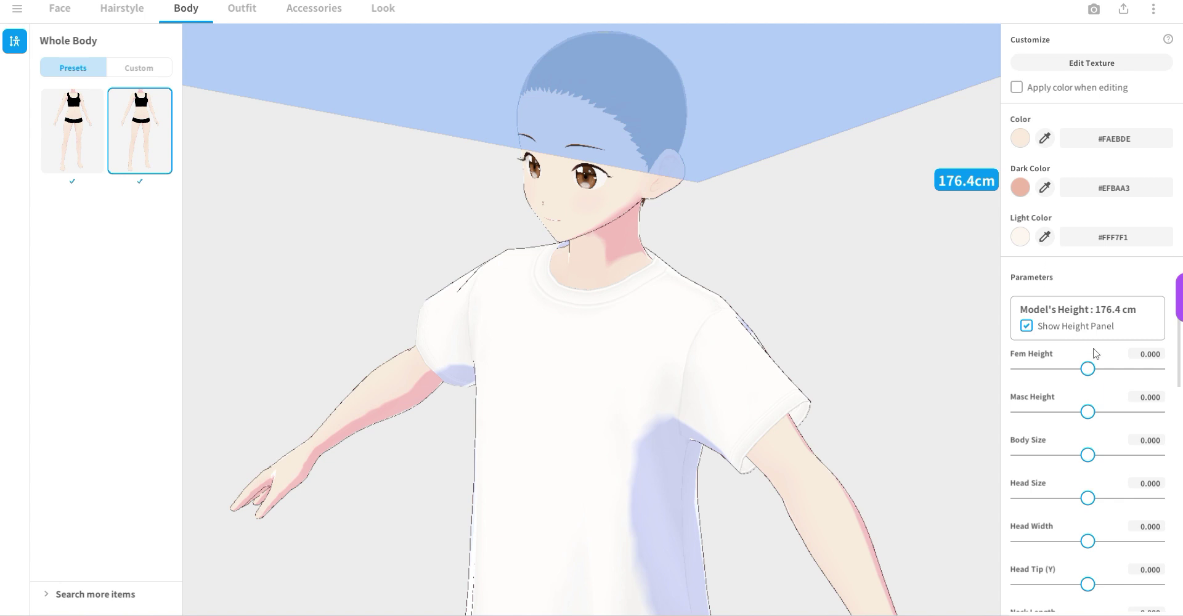
mouse_move(1179, 297)
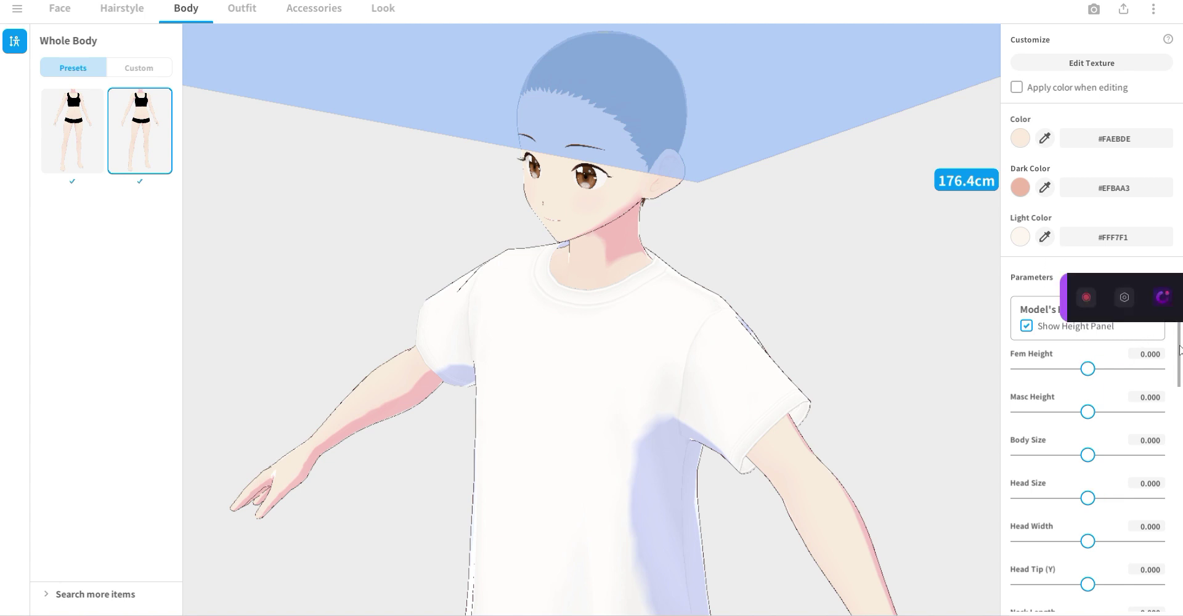
scroll(1179, 350, down, 10)
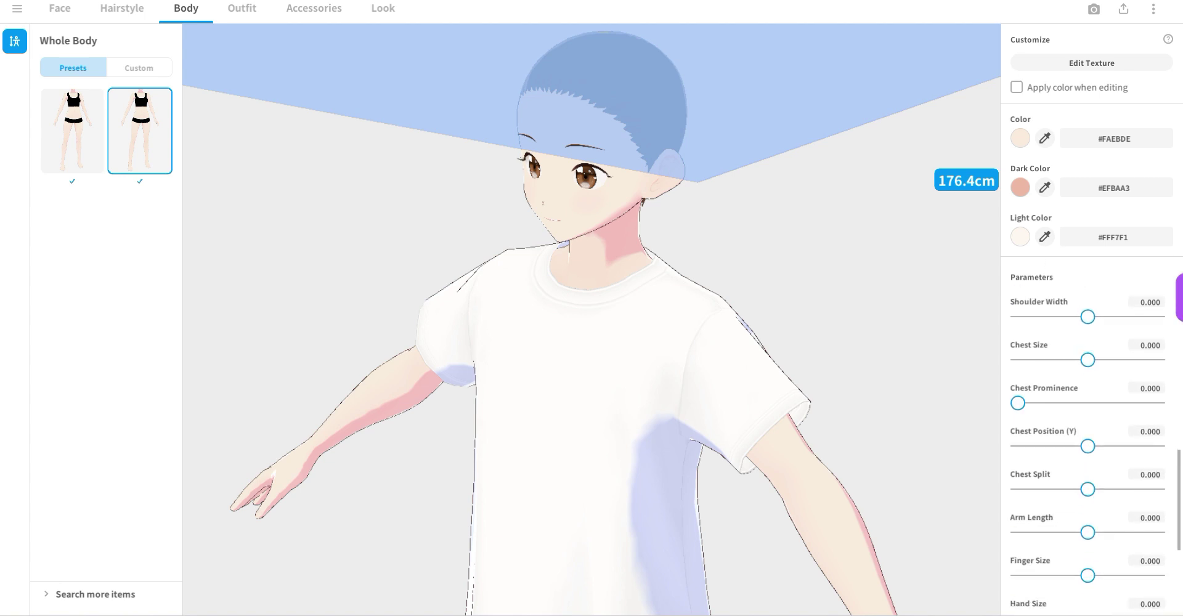
scroll(1088, 443, down, 3)
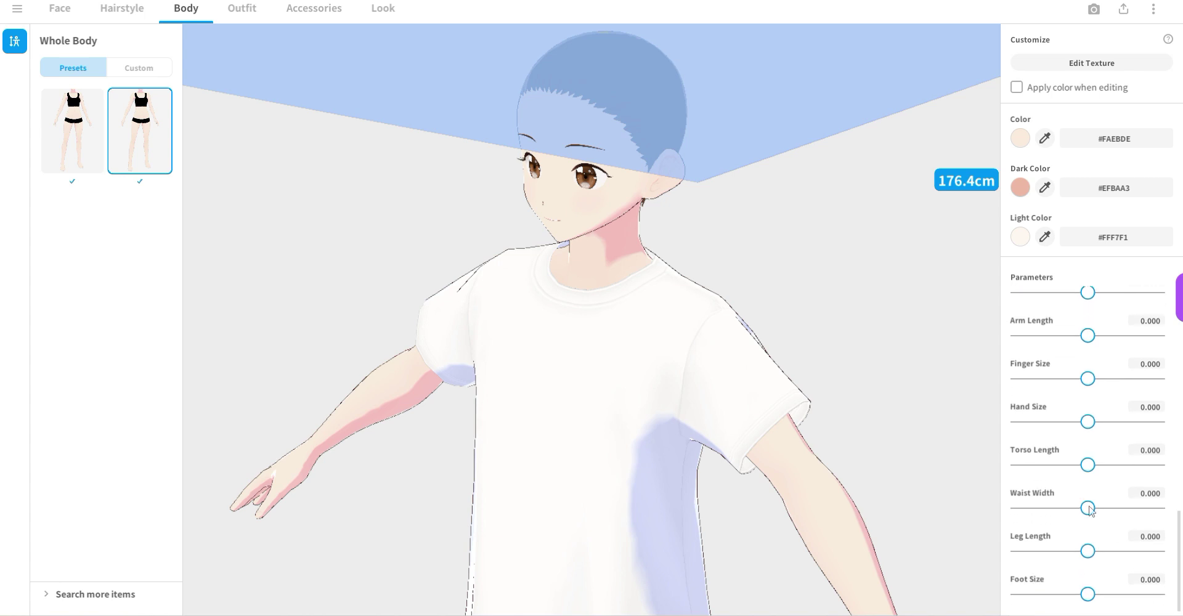
scroll(708, 323, down, 5)
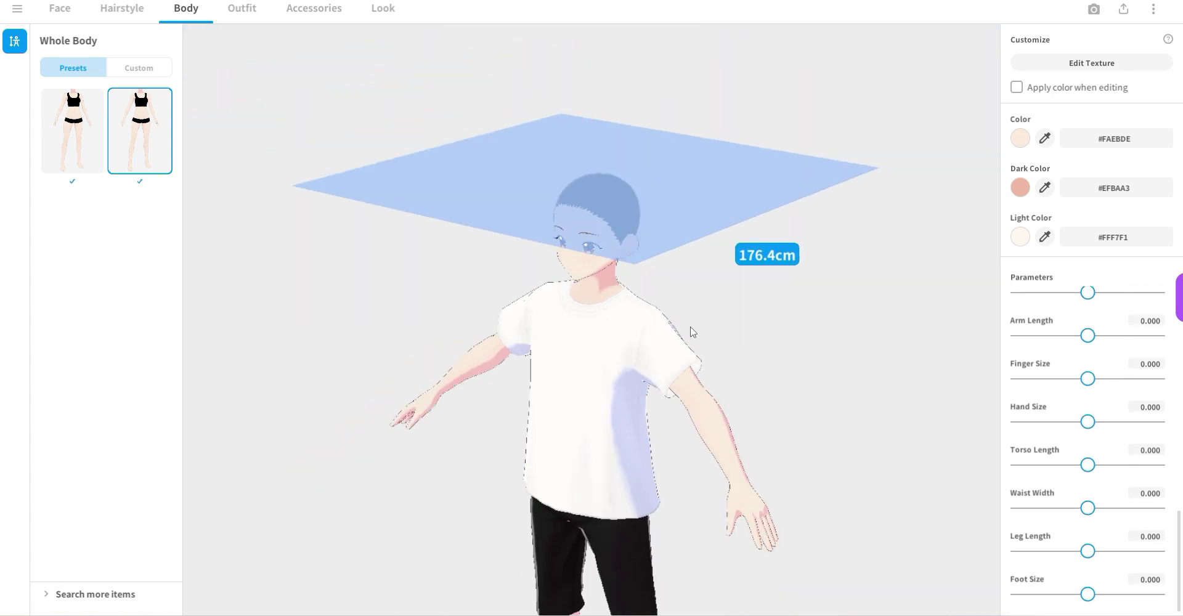
scroll(697, 339, down, 5)
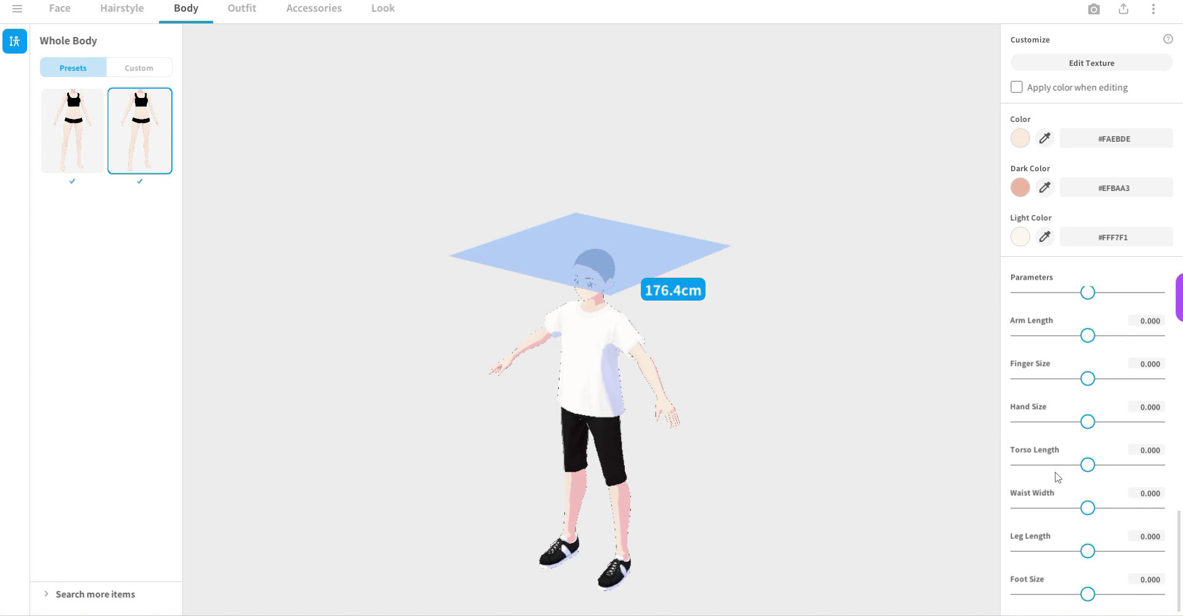
scroll(1057, 477, up, 5)
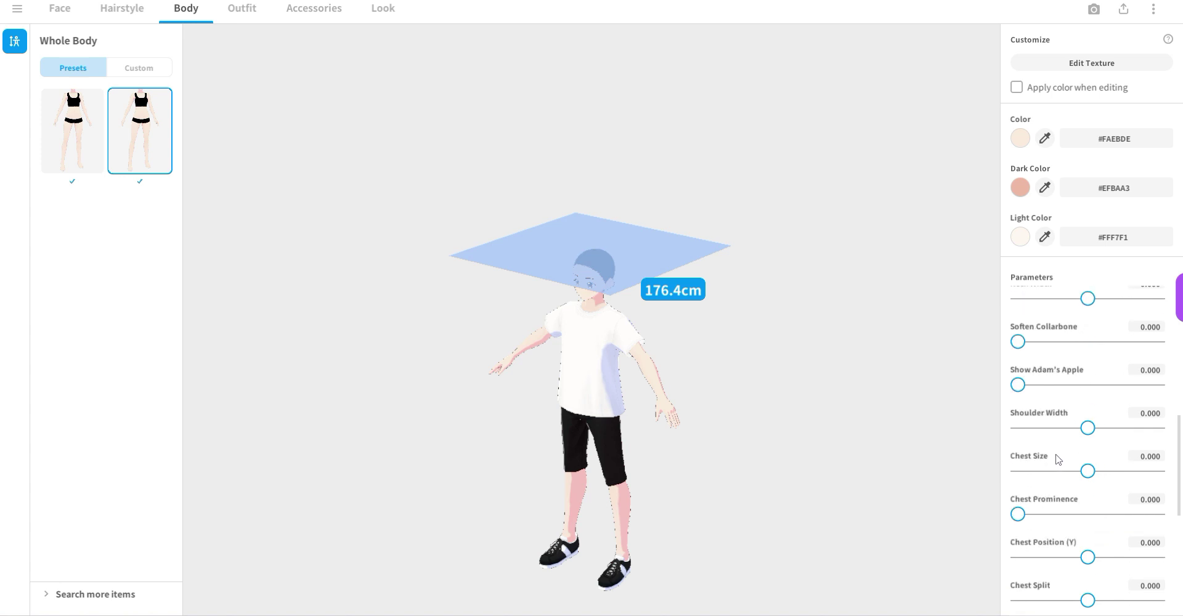
scroll(1057, 459, up, 4)
scroll(1057, 444, up, 2)
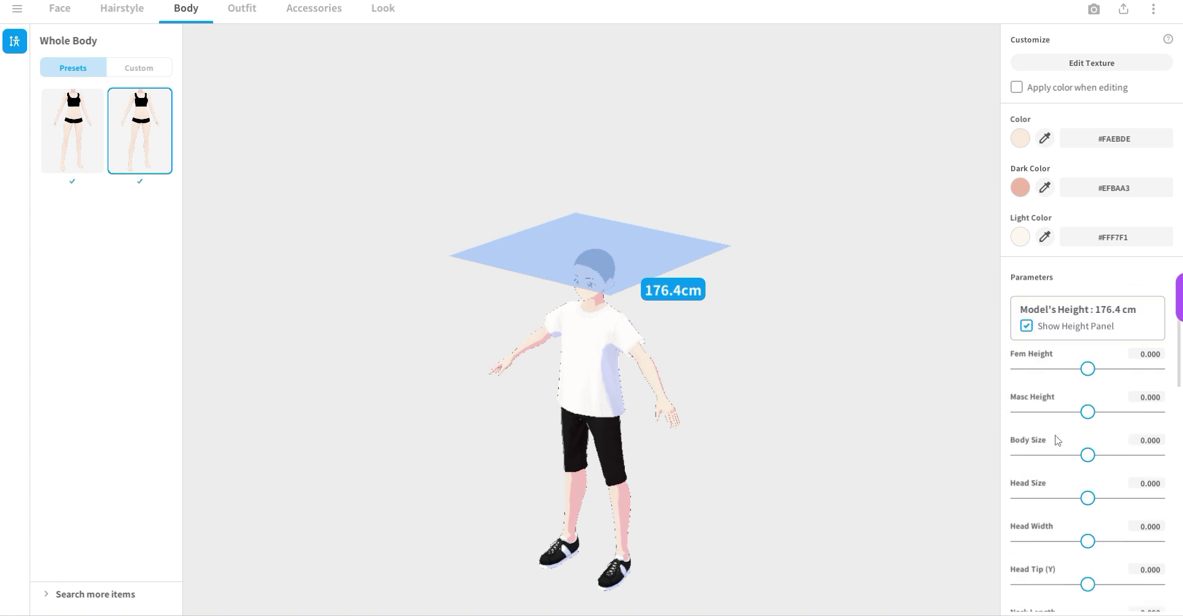
scroll(1058, 440, down, 4)
scroll(1056, 435, up, 4)
Set Masc Height to minimum, max Foot Size, and shorten Leg Length slightly below default
drag(1090, 414, 999, 414)
scroll(1038, 457, down, 10)
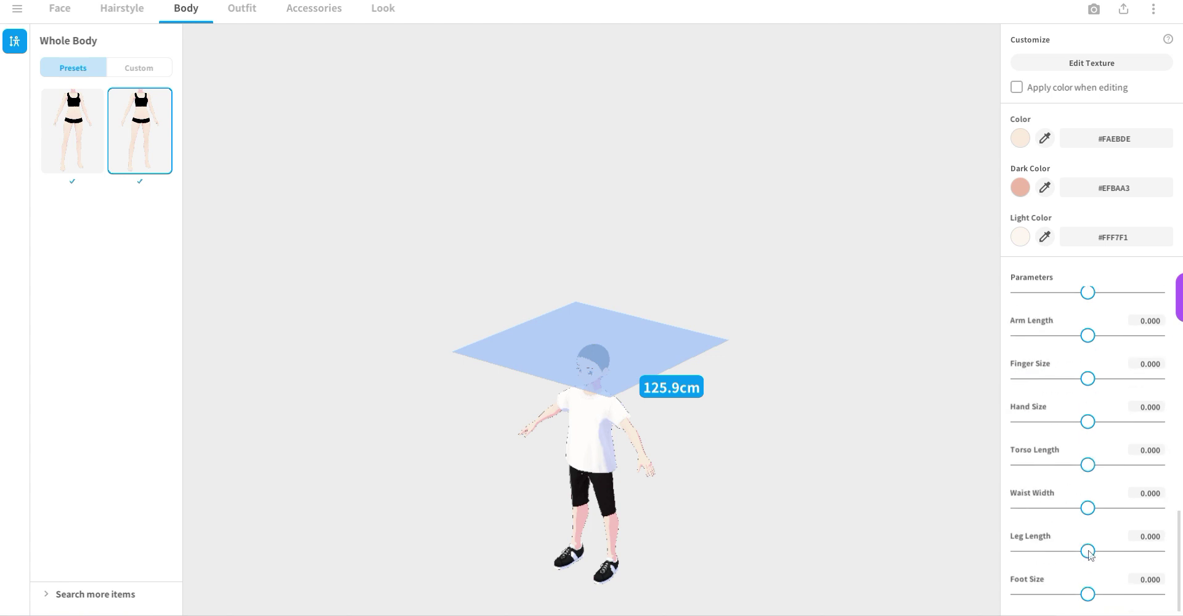
drag(1089, 553, 1017, 553)
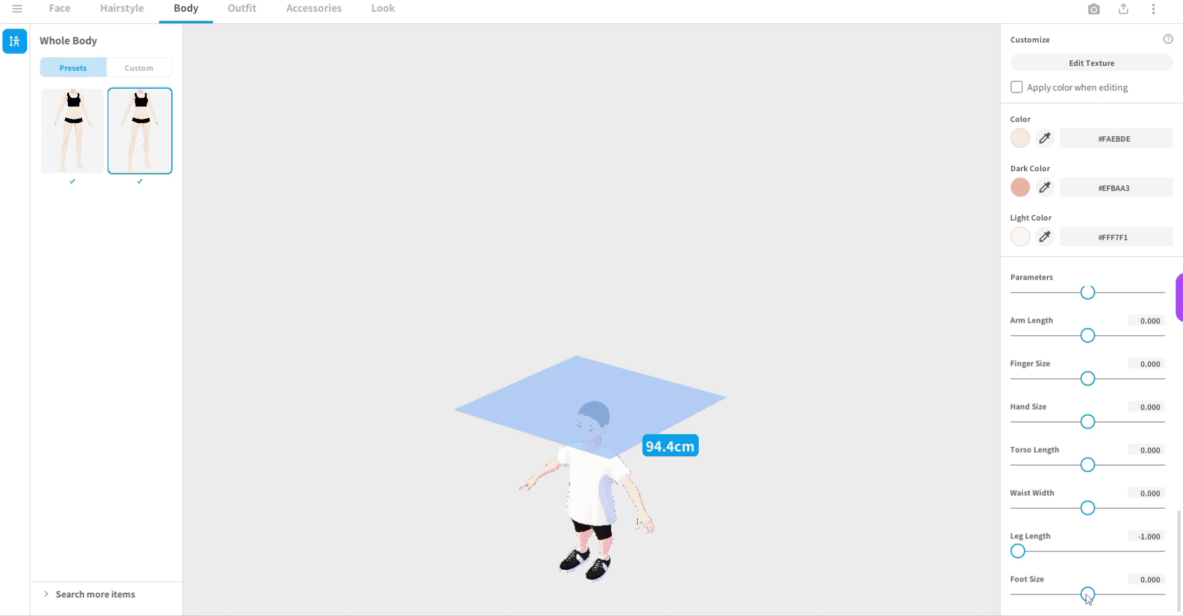
drag(1088, 594, 1158, 594)
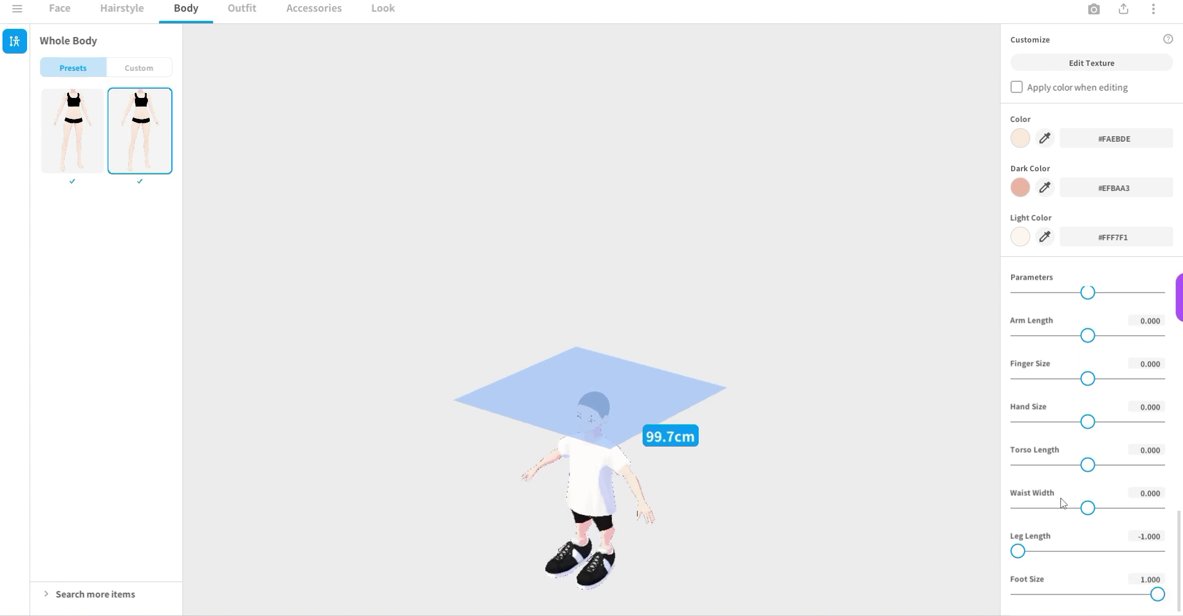
drag(1018, 551, 1092, 555)
Max out Torso Length, Hand Size and Arm Length, and set fingers to about 0.749
drag(1088, 465, 1158, 464)
drag(1088, 421, 1164, 423)
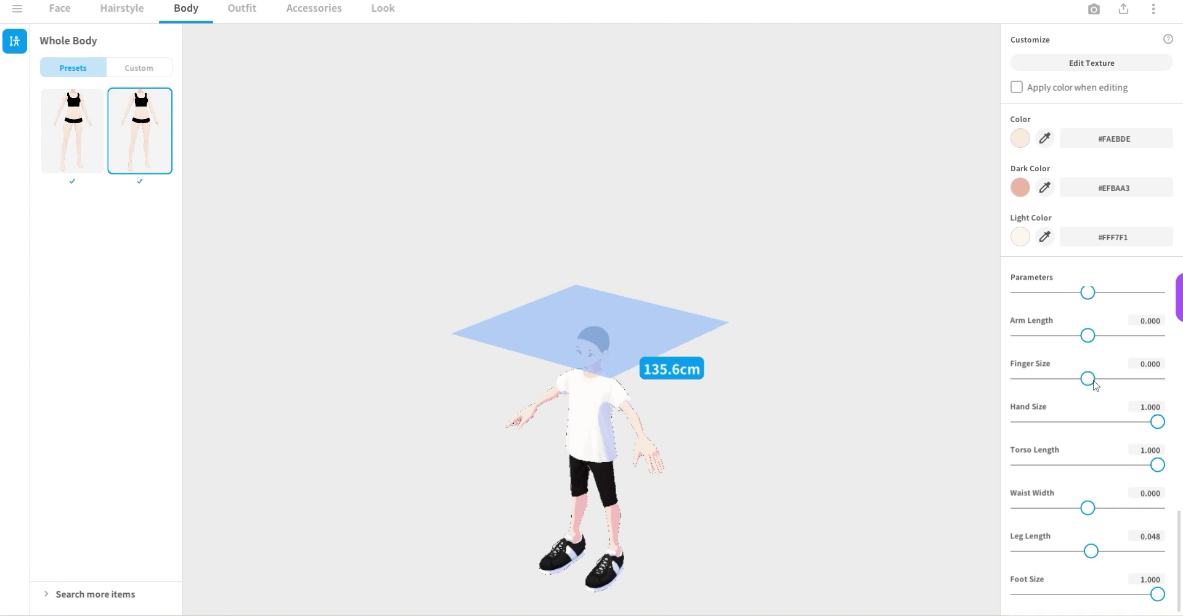
drag(1095, 385, 1141, 380)
drag(1091, 338, 1161, 342)
drag(1087, 293, 1174, 302)
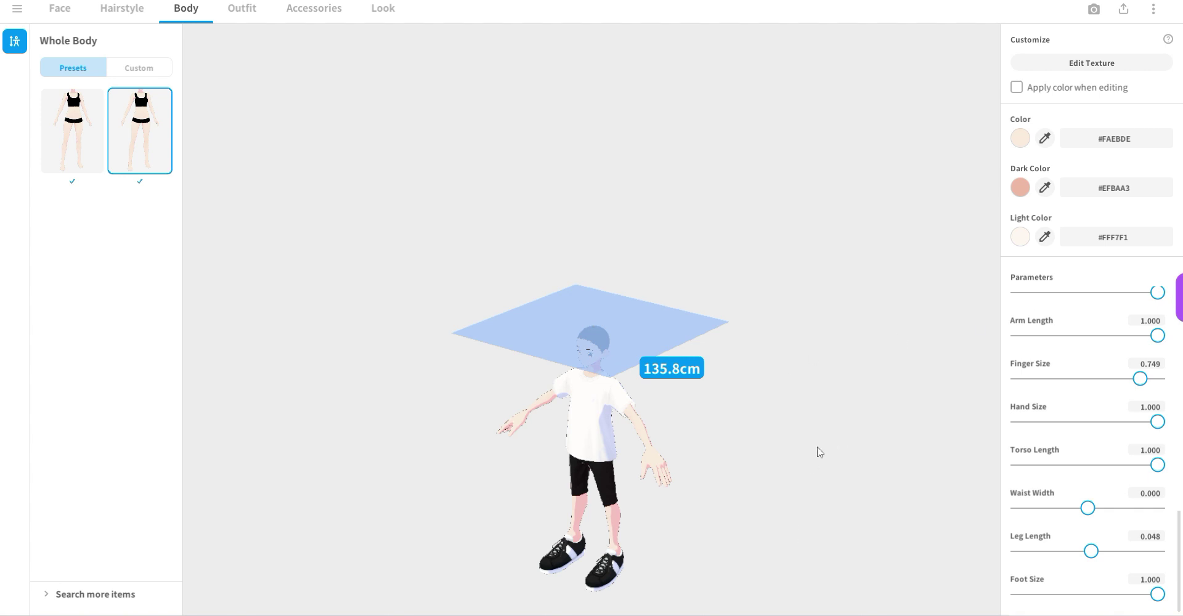
middle_drag(817, 453, 840, 295)
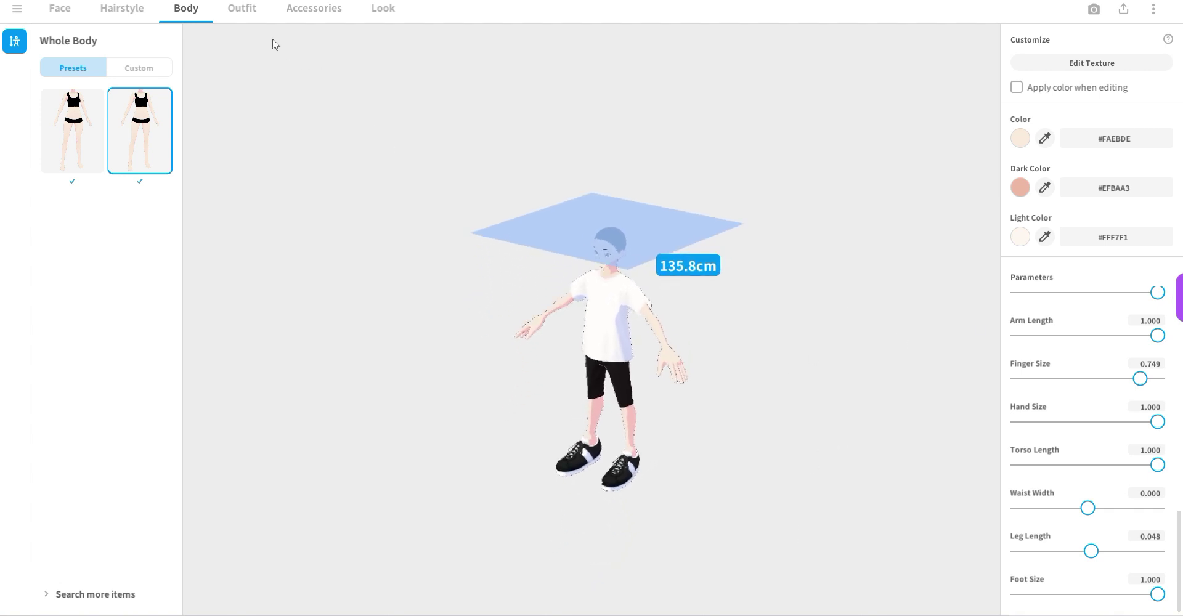
Dress the avatar in the whole-set outfit: white shirt, purple striped tie, grey trousers, white sneakers
click(242, 9)
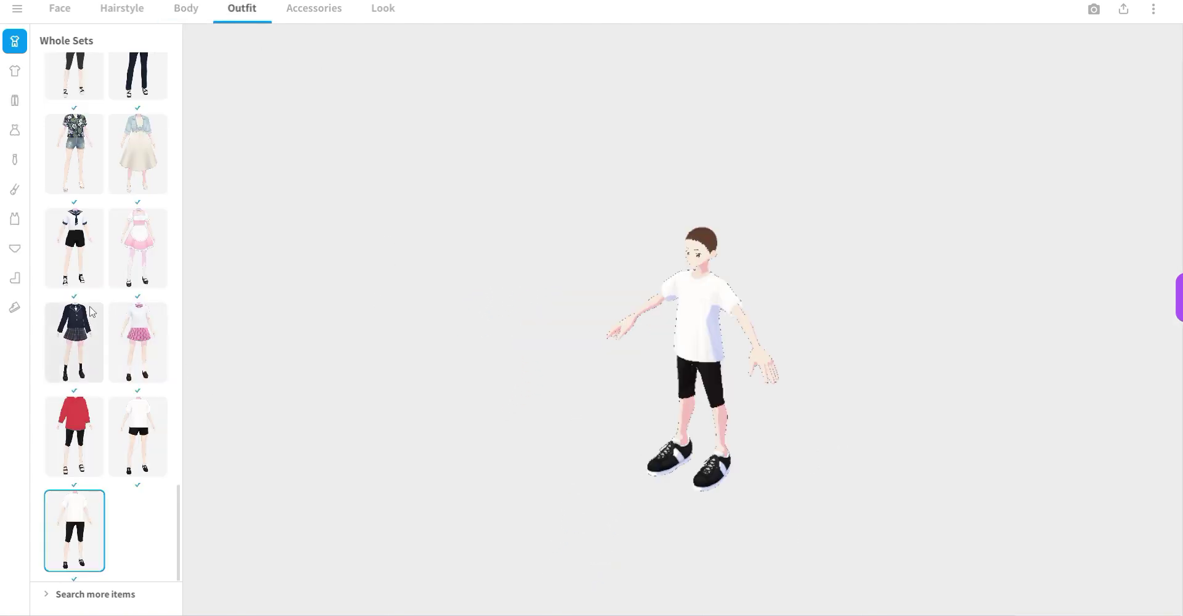
scroll(90, 306, up, 10)
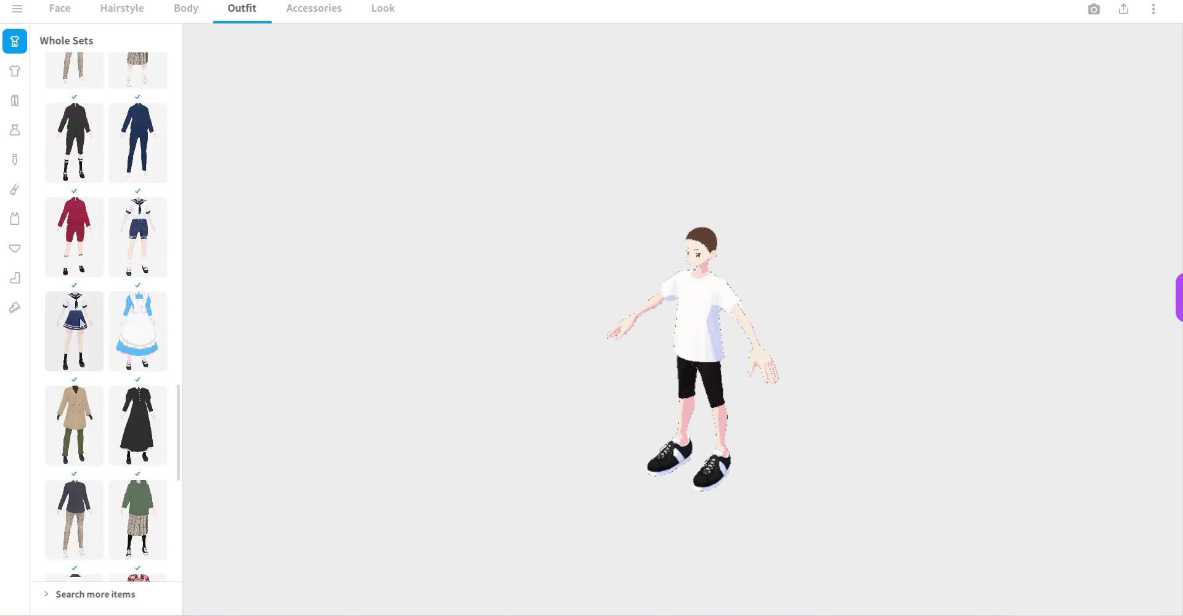
scroll(81, 321, up, 10)
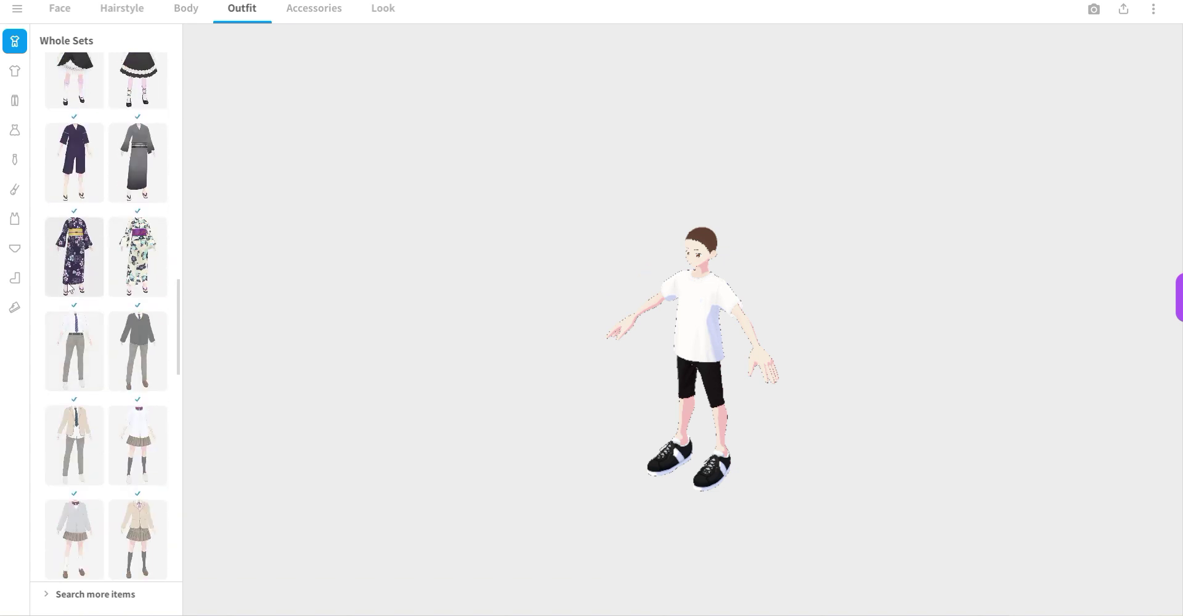
click(71, 356)
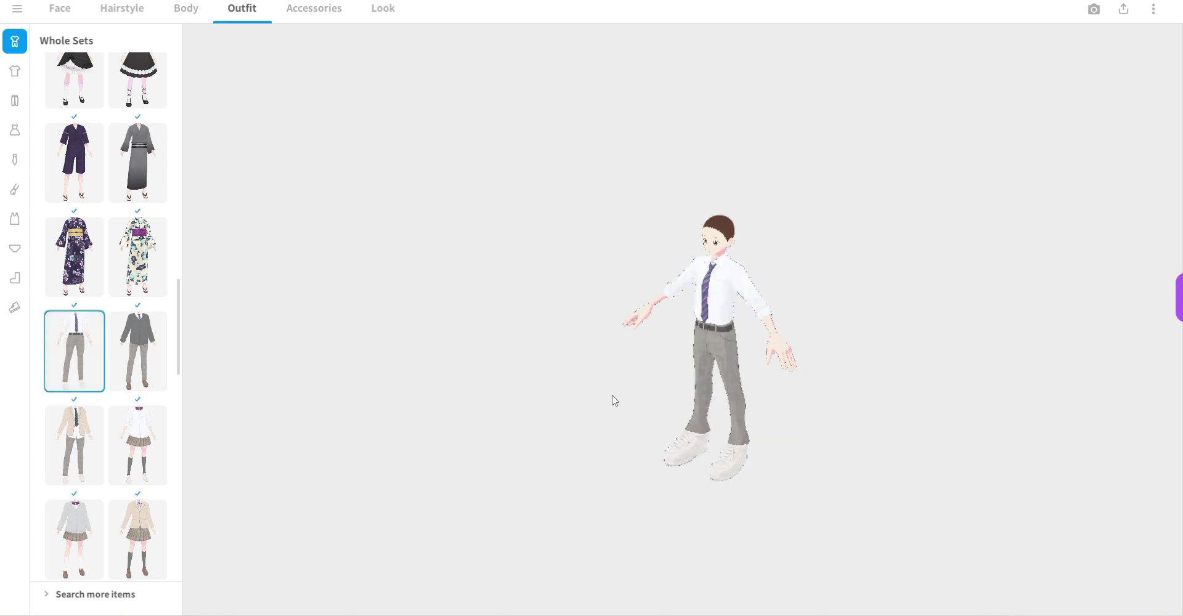
drag(622, 399, 565, 391)
scroll(549, 407, up, 5)
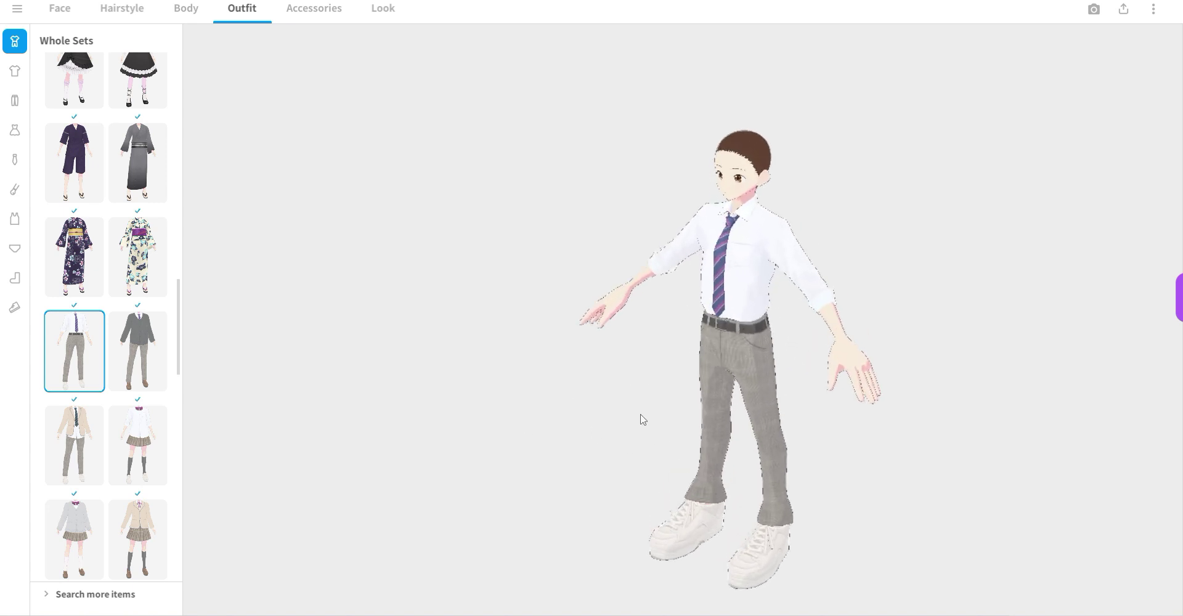
right_drag(641, 419, 610, 428)
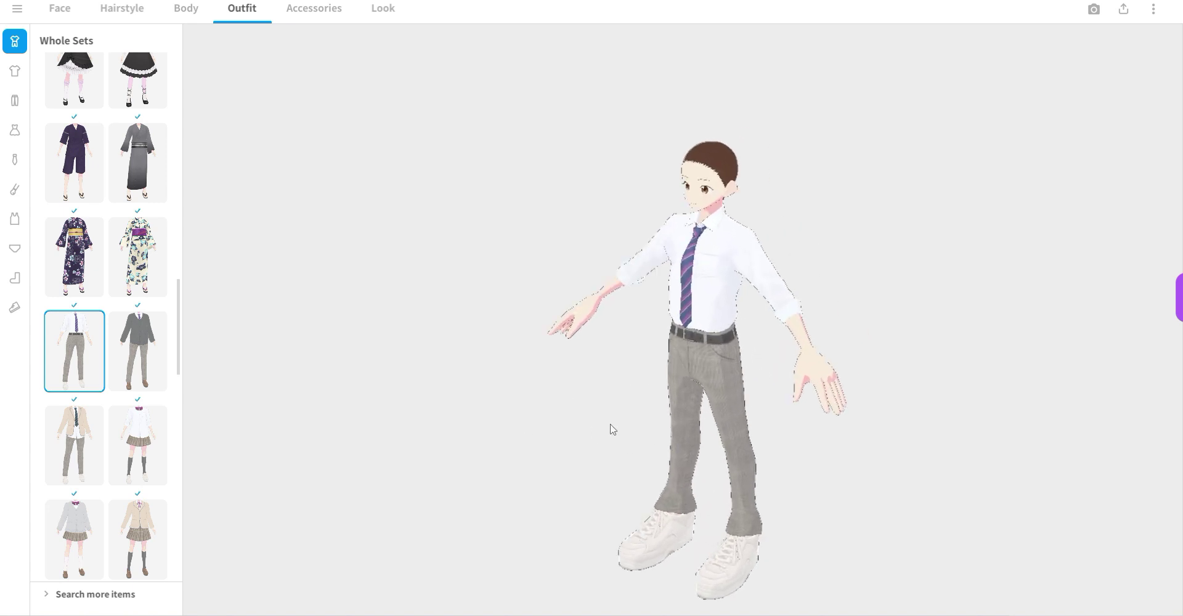
Apply the short tousled brown hairstyle with main colour #825A46
click(130, 16)
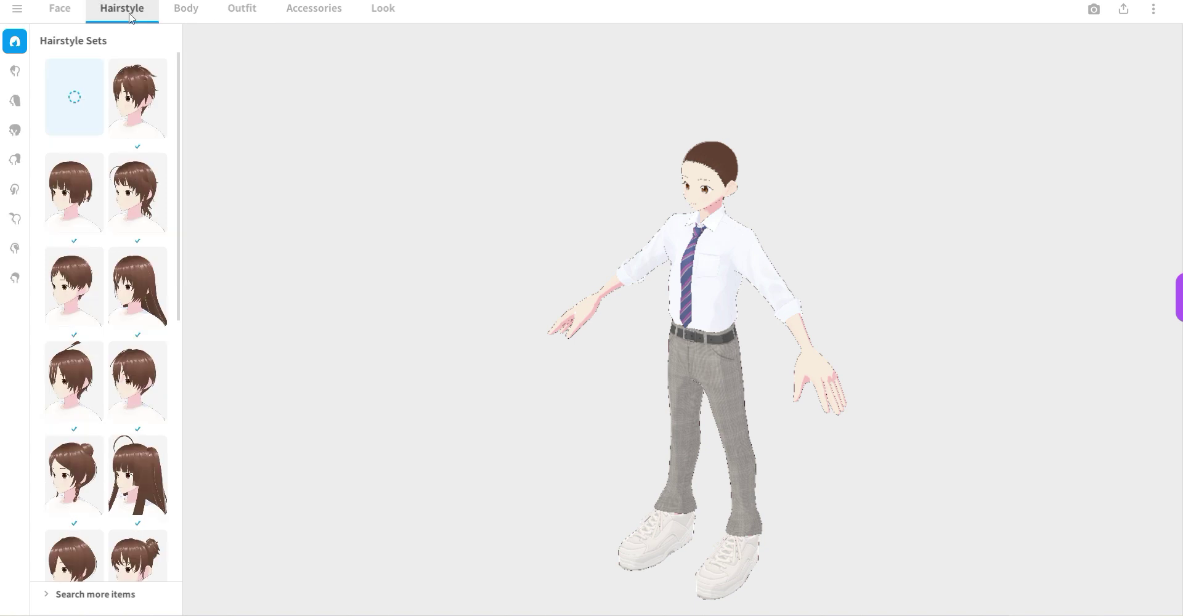
click(153, 130)
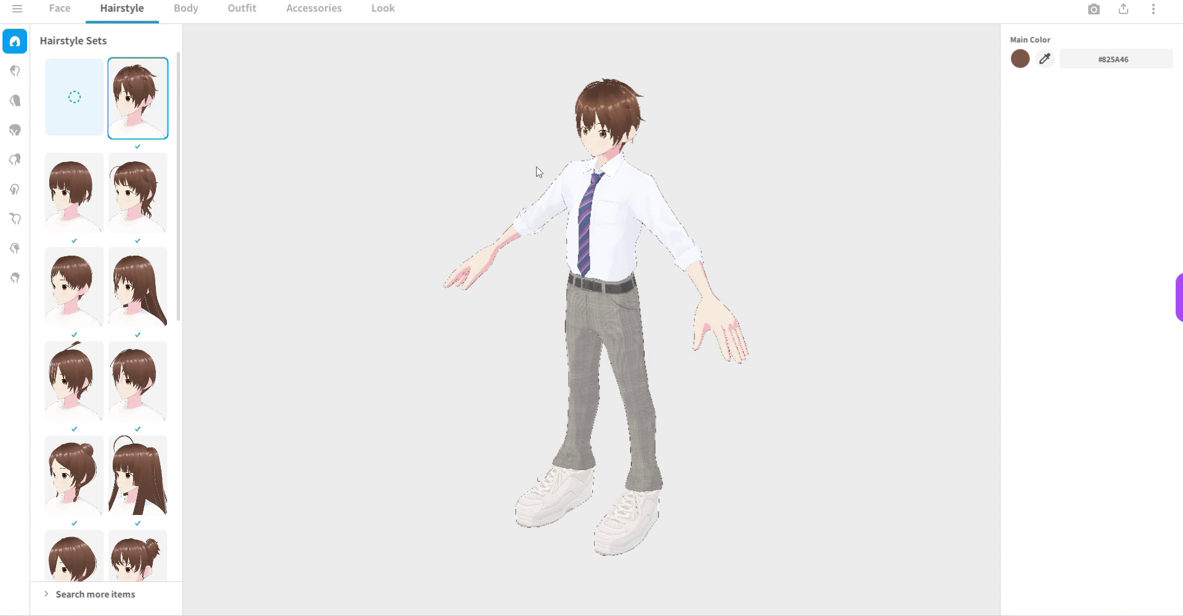
Bring up the Export as VRM screen and rotate the preview to check the model
click(1124, 11)
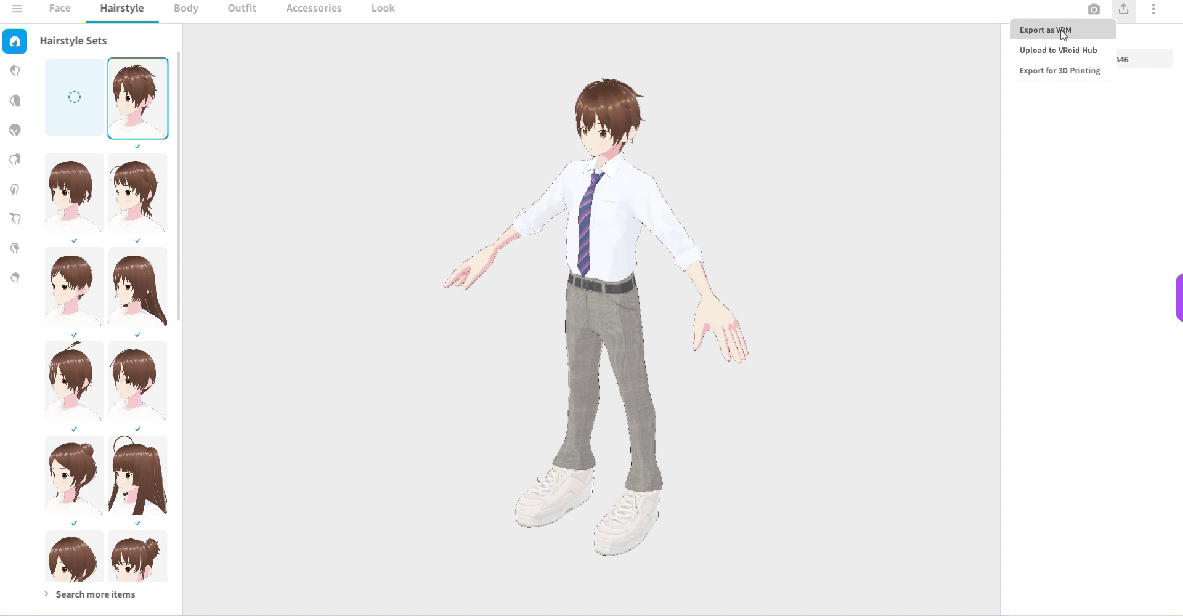
click(1061, 29)
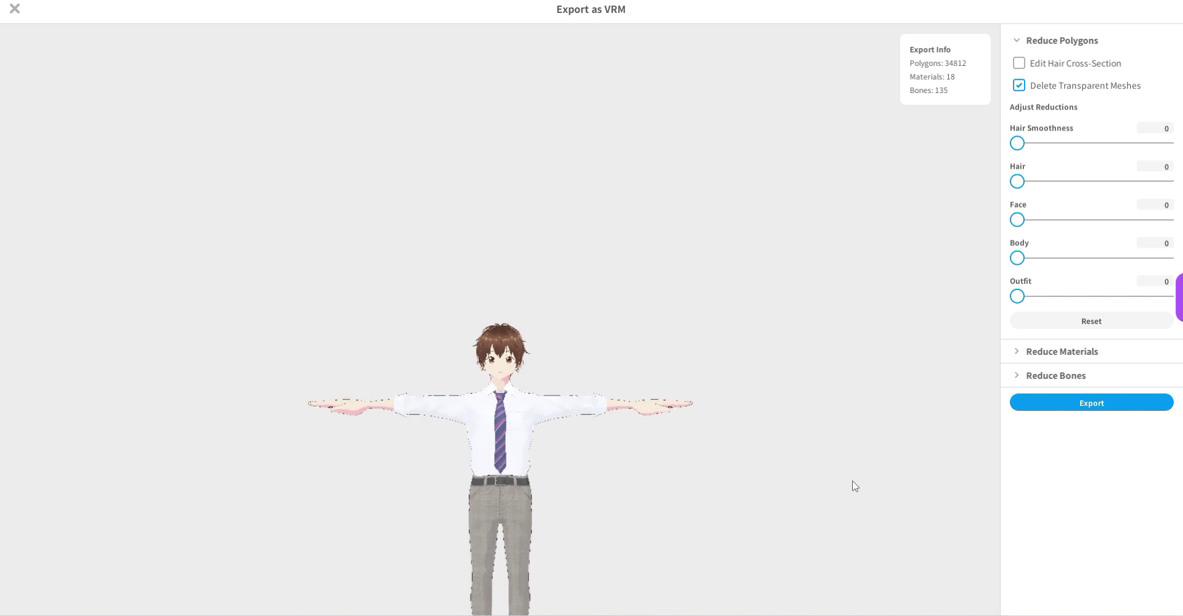
mouse_move(845, 468)
mouse_down()
mouse_move(774, 494)
mouse_move(845, 479)
mouse_up()
mouse_move(816, 351)
mouse_down()
mouse_move(804, 374)
mouse_move(795, 351)
mouse_up()
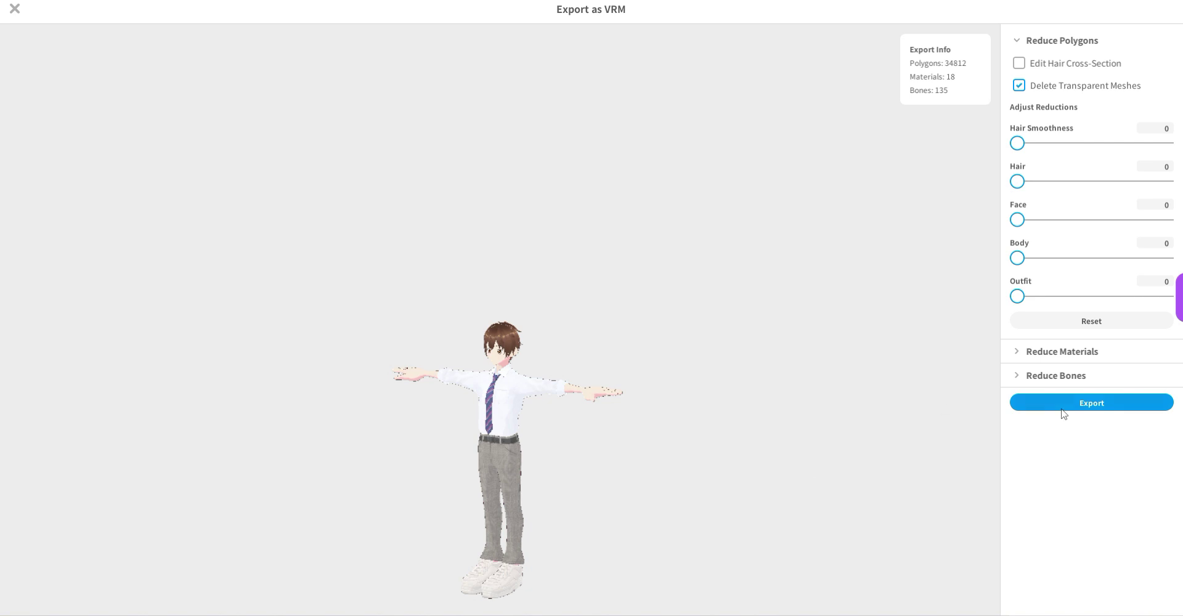
Give the VRM the title 'Experiment 2', enter the creator name, and review the export settings
click(1096, 404)
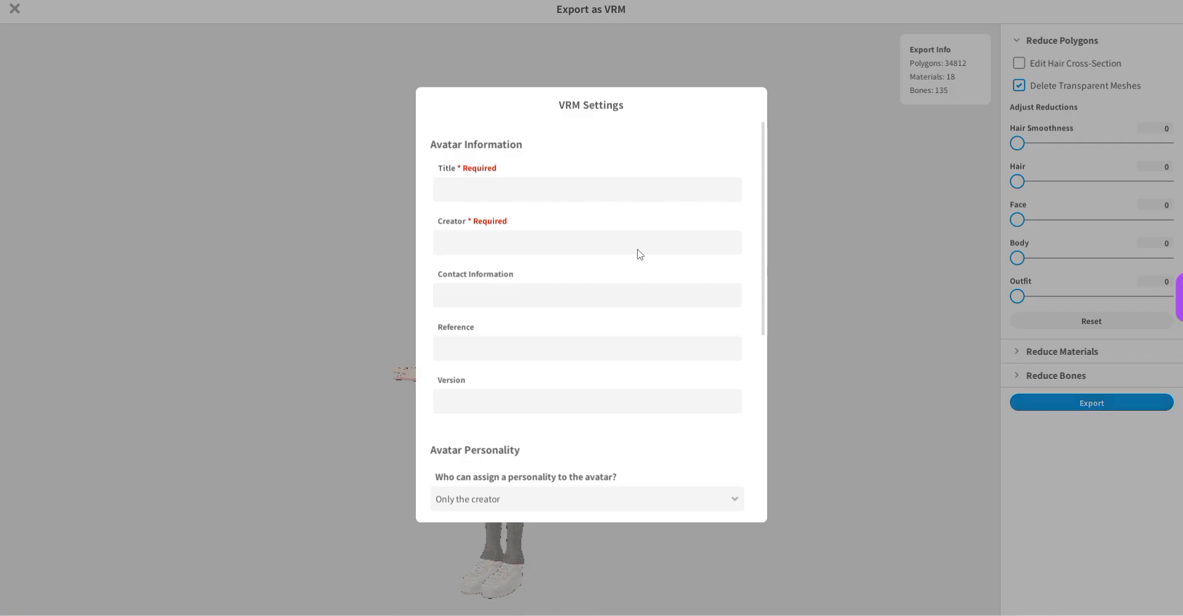
click(648, 201)
text(Experimenty)
key(BackSpace)
text(2)
click(496, 246)
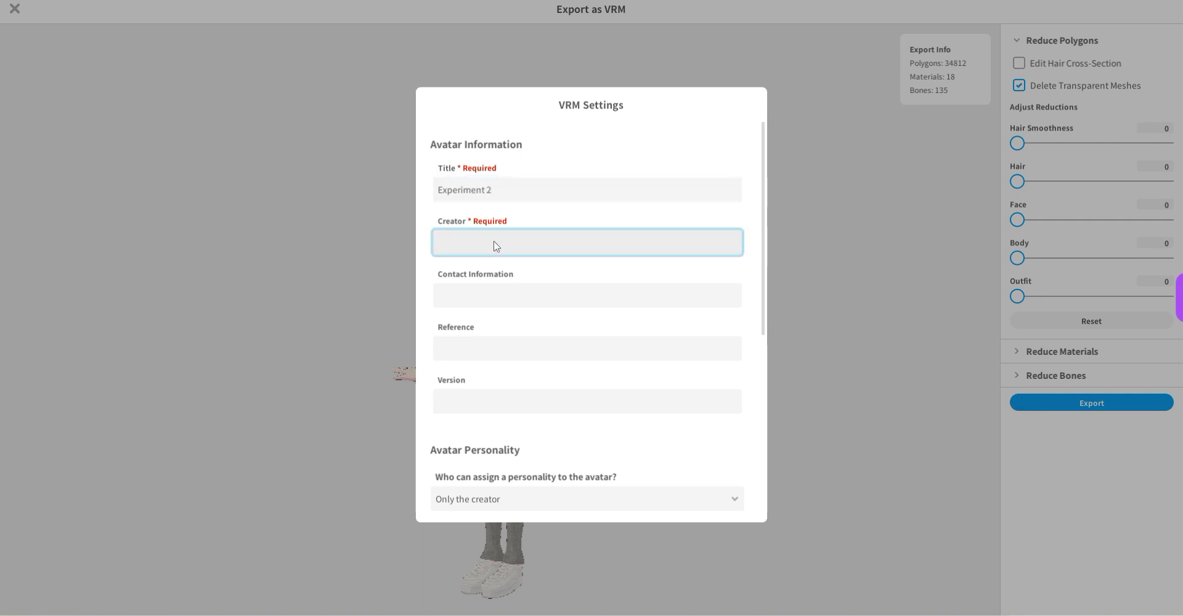
text(SWISS)
scroll(497, 245, down, 4)
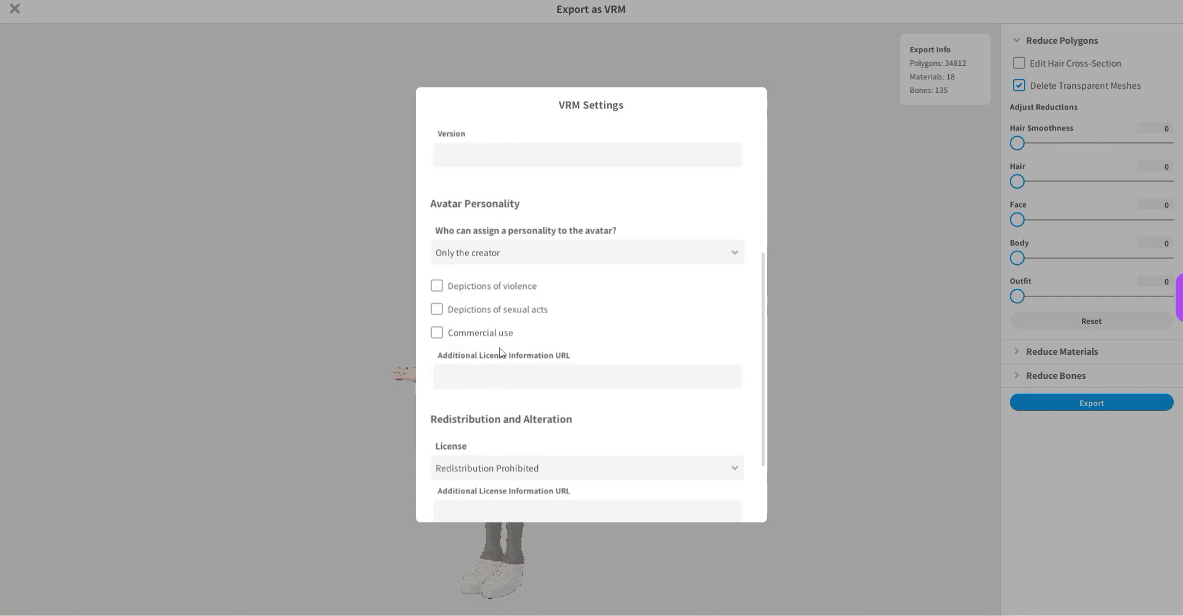
scroll(497, 359, up, 3)
scroll(493, 364, down, 6)
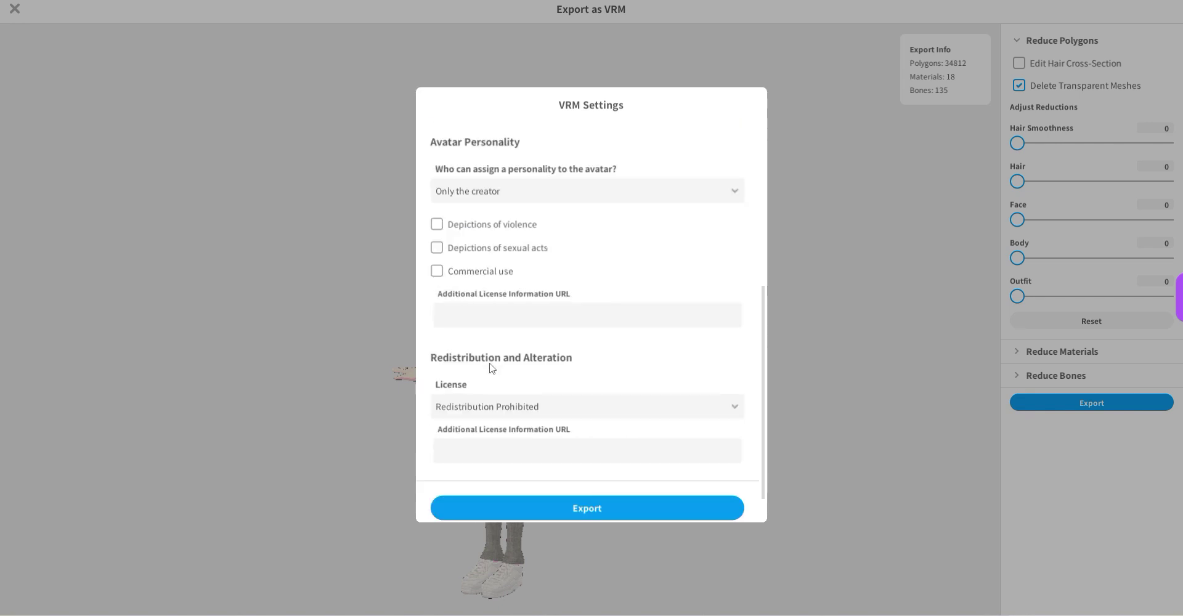
Export and save the avatar as Experiment 2.vrm
click(540, 463)
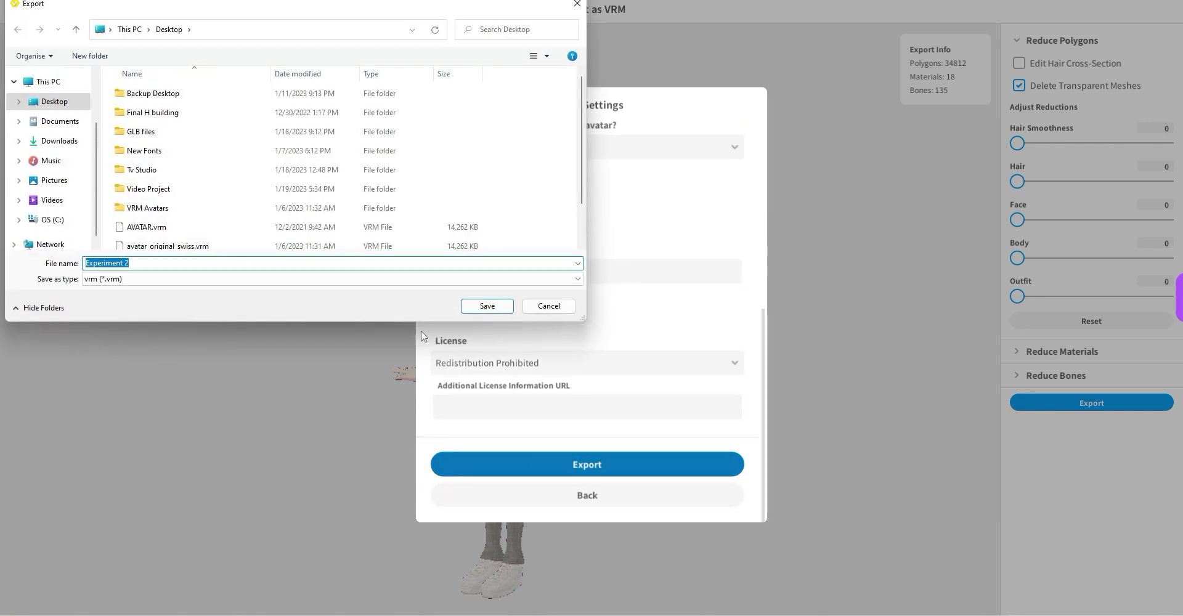
click(487, 306)
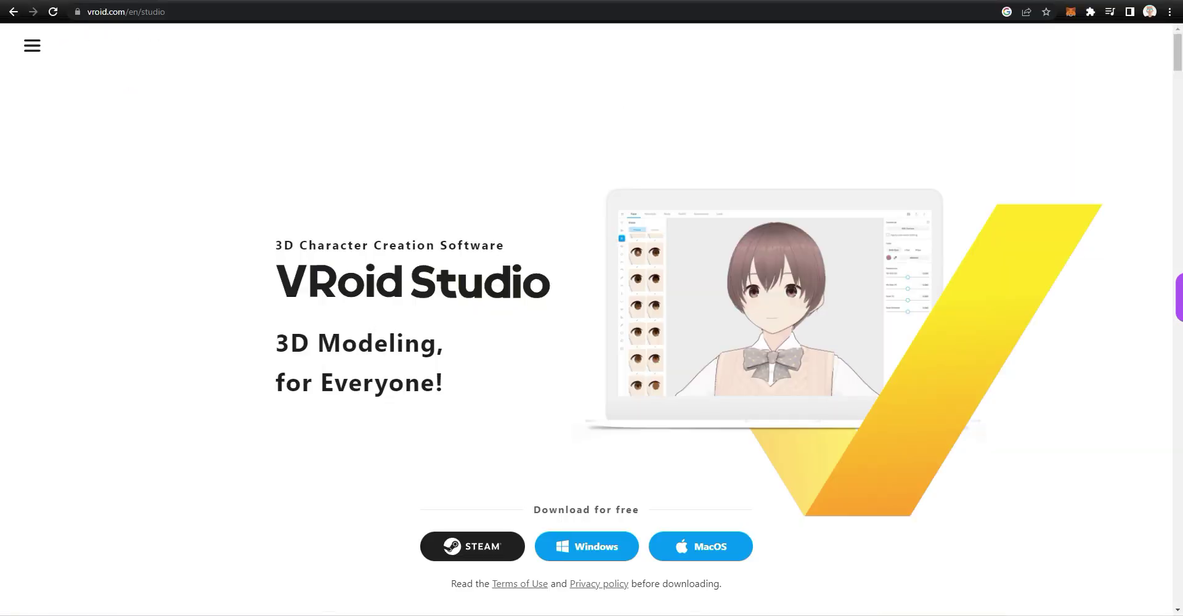
Carry Experiment 2.vrm toward the browser, then run the old avatar to the SV building
key(super+d)
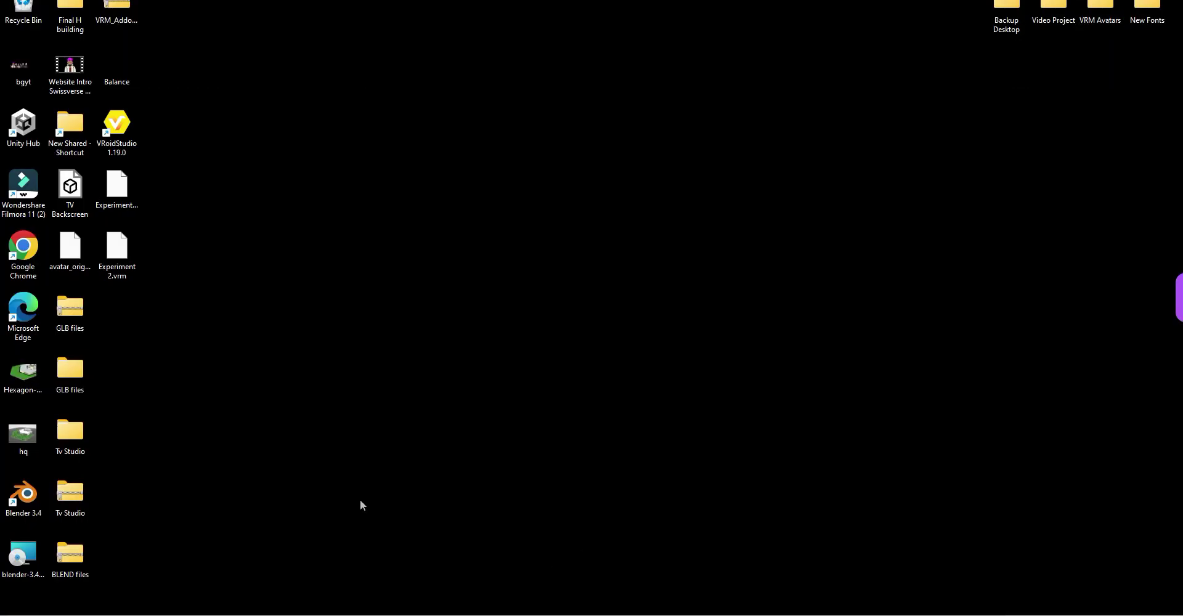
drag(117, 250, 390, 612)
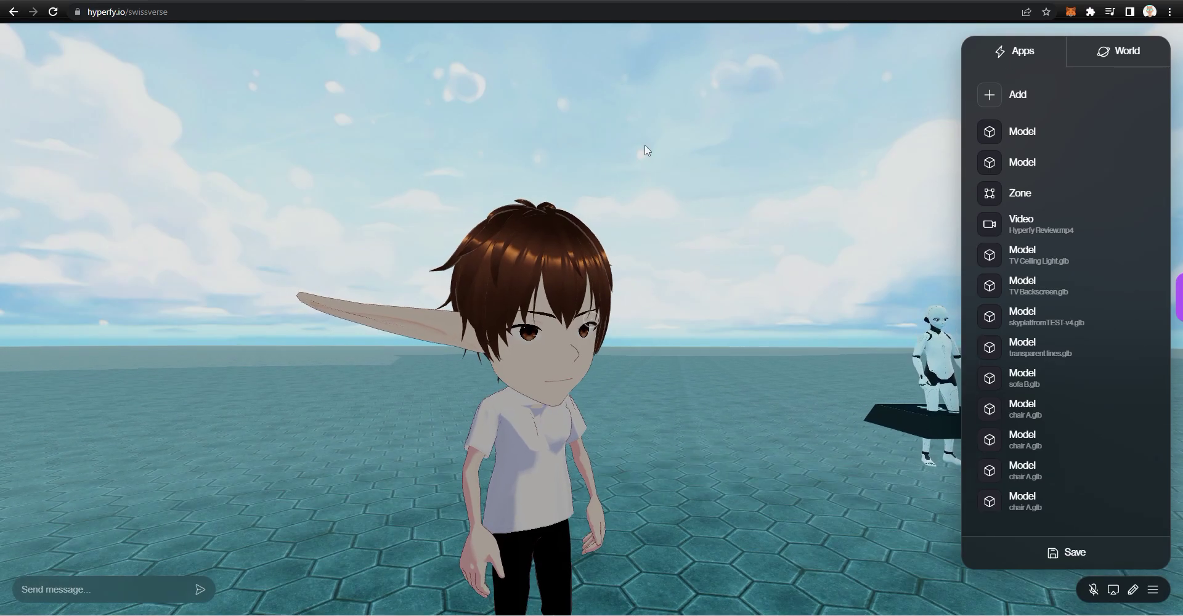
drag(644, 470, 592, 319)
key(w)
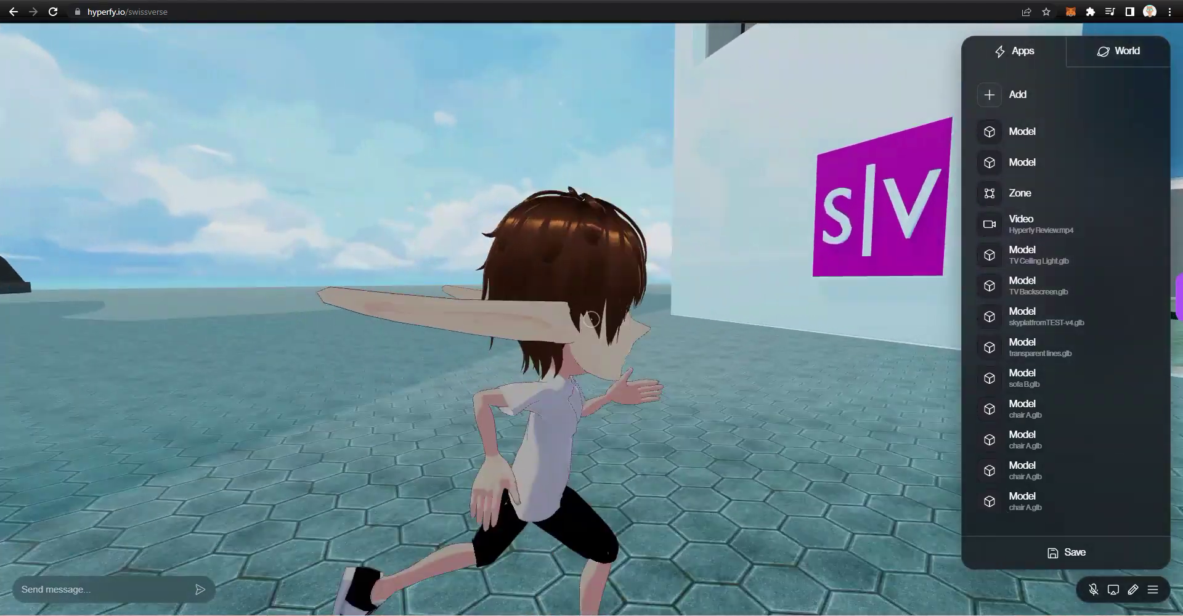
key(w)
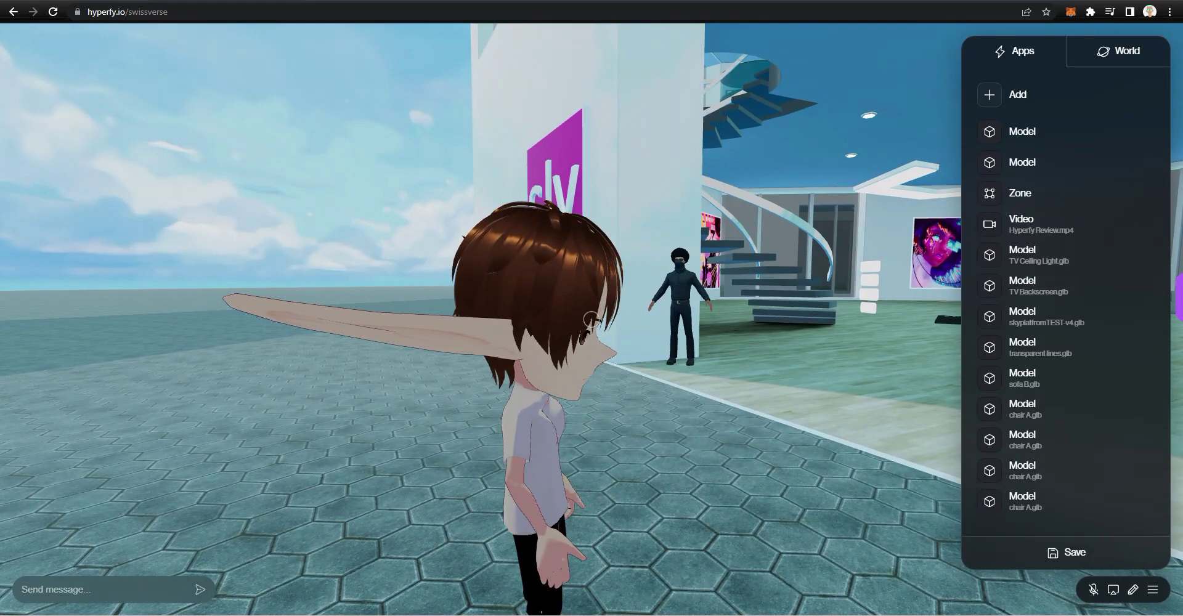
Drop Experiment 2.vrm into the Hyperfy world and equip it despite its Unoptimized rating
click(1143, 3)
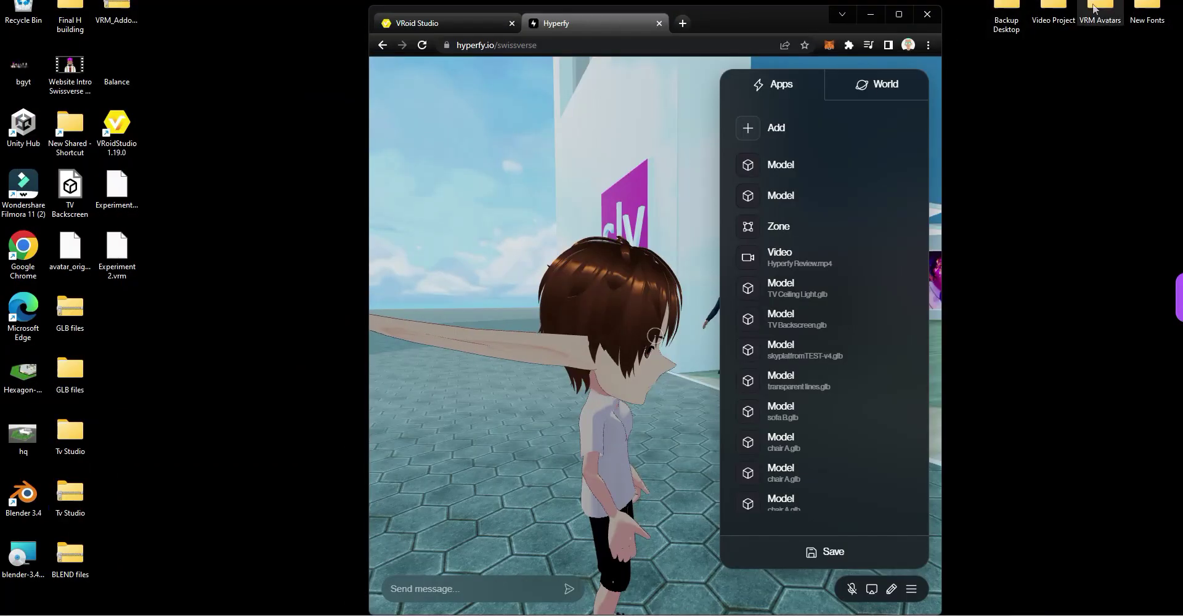
drag(117, 254, 599, 383)
click(899, 14)
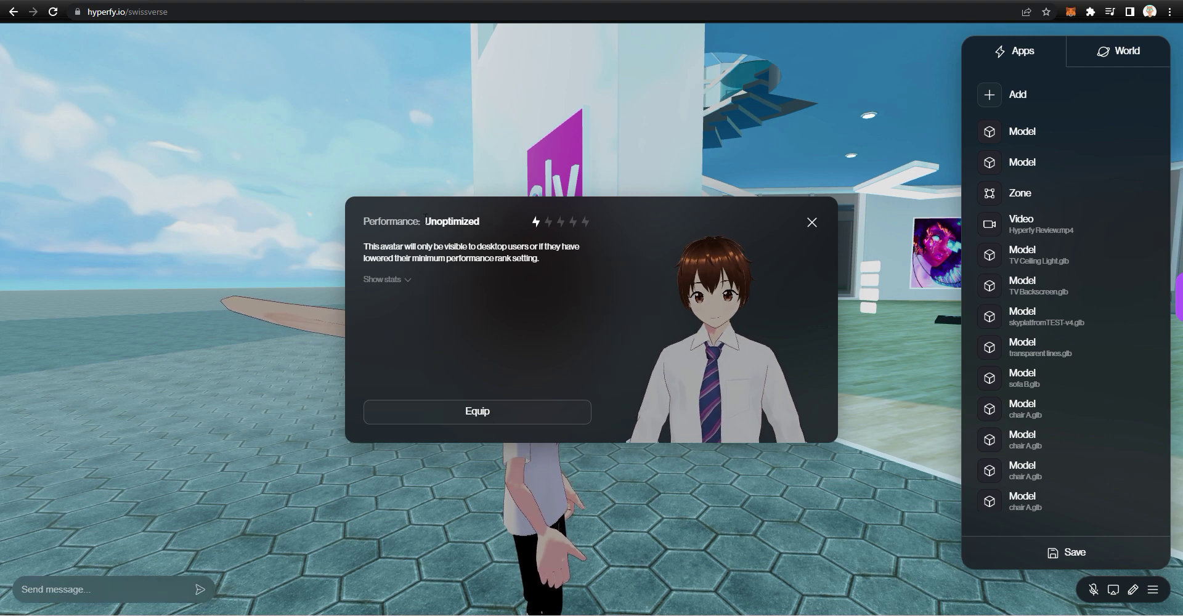
drag(478, 223, 433, 224)
click(479, 413)
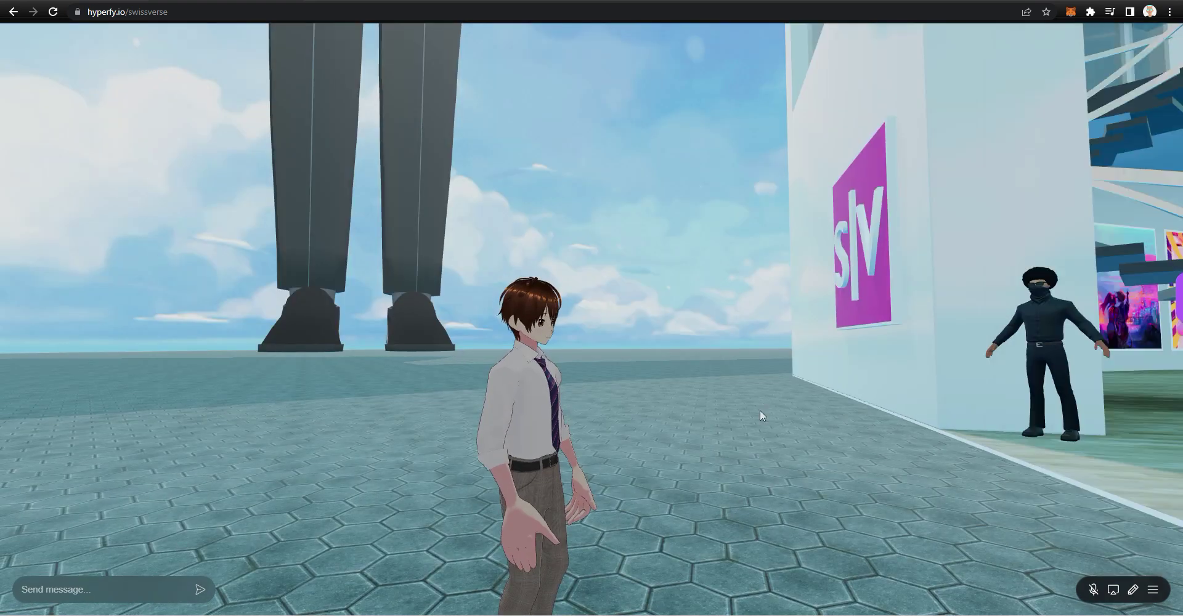
Close the apps list and run the shirt-and-tie avatar into the SV building's gallery hall
key(Escape)
click(673, 461)
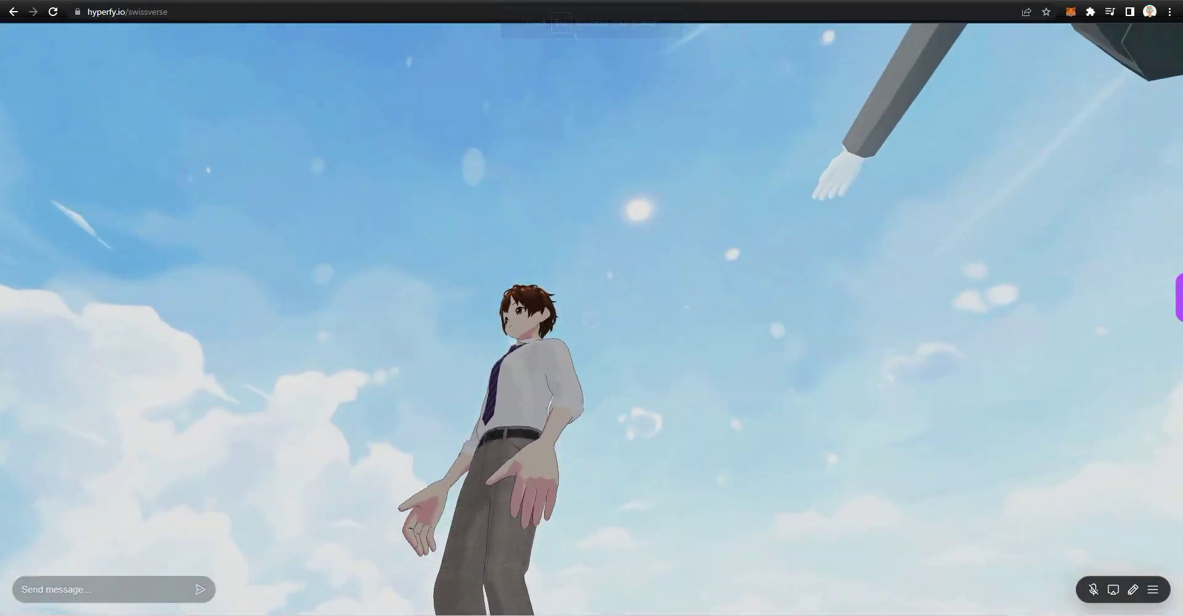
key(w)
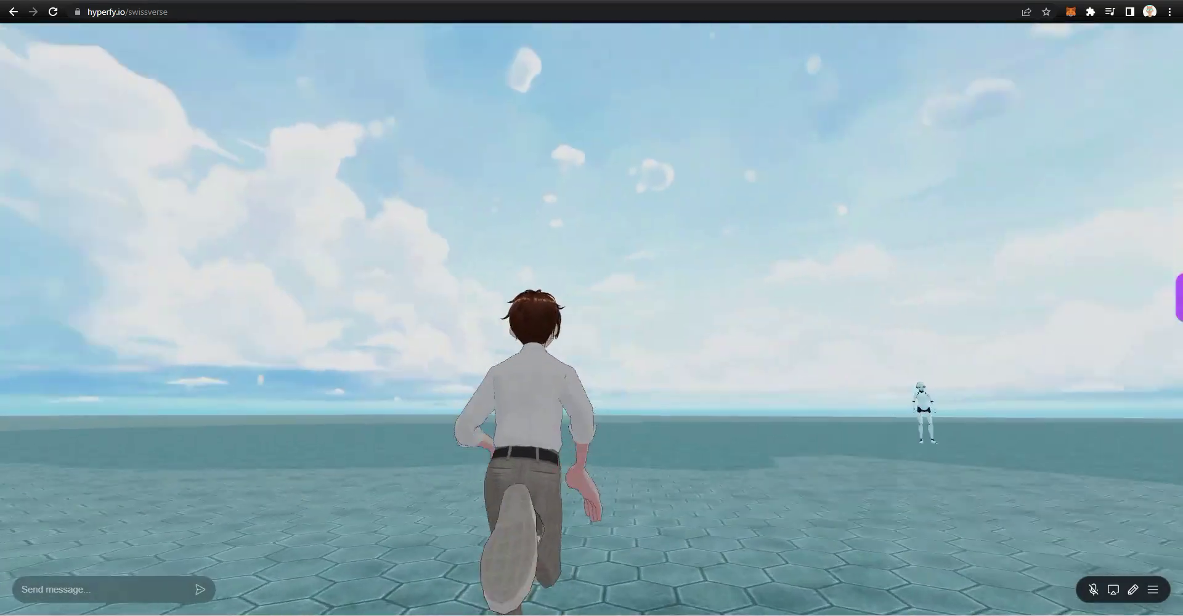
key(w)
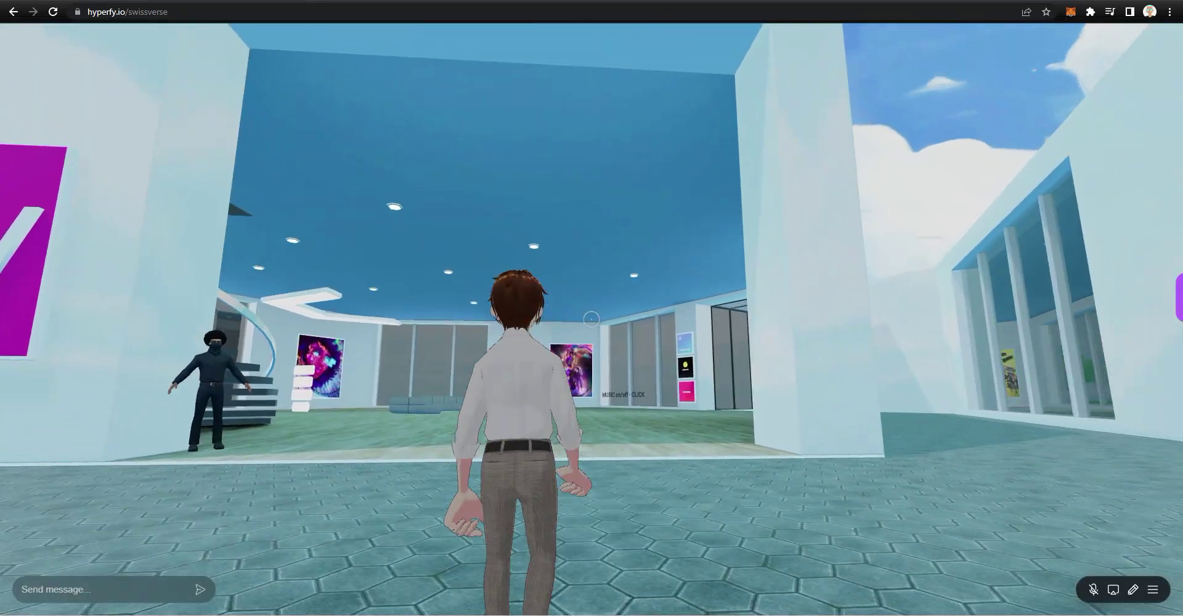
key(w)
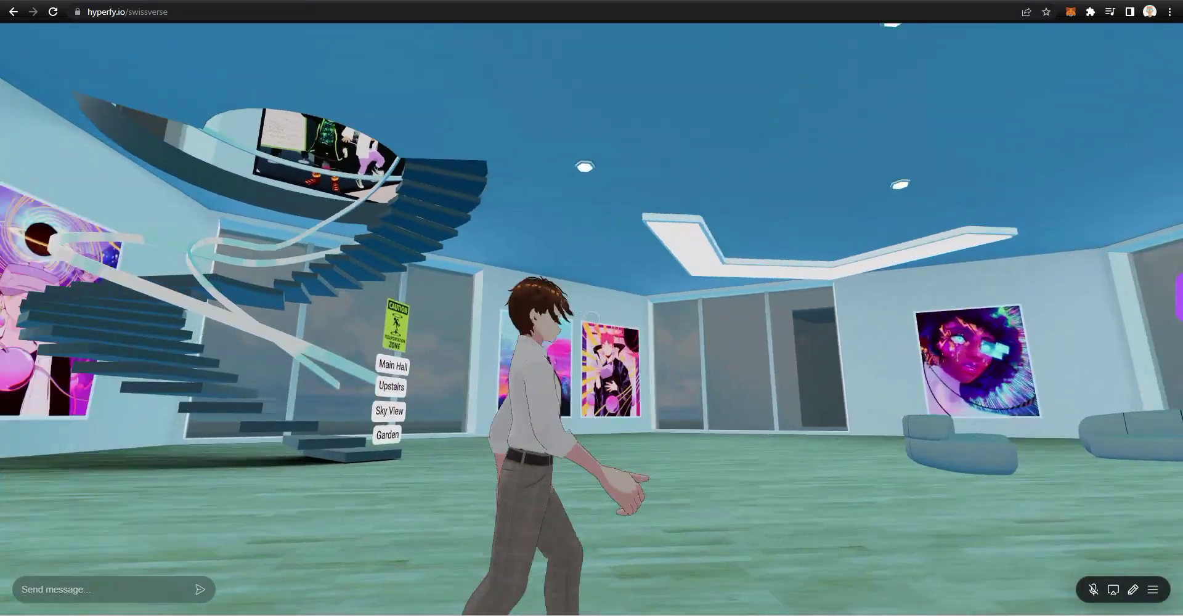
drag(672, 461, 672, 461)
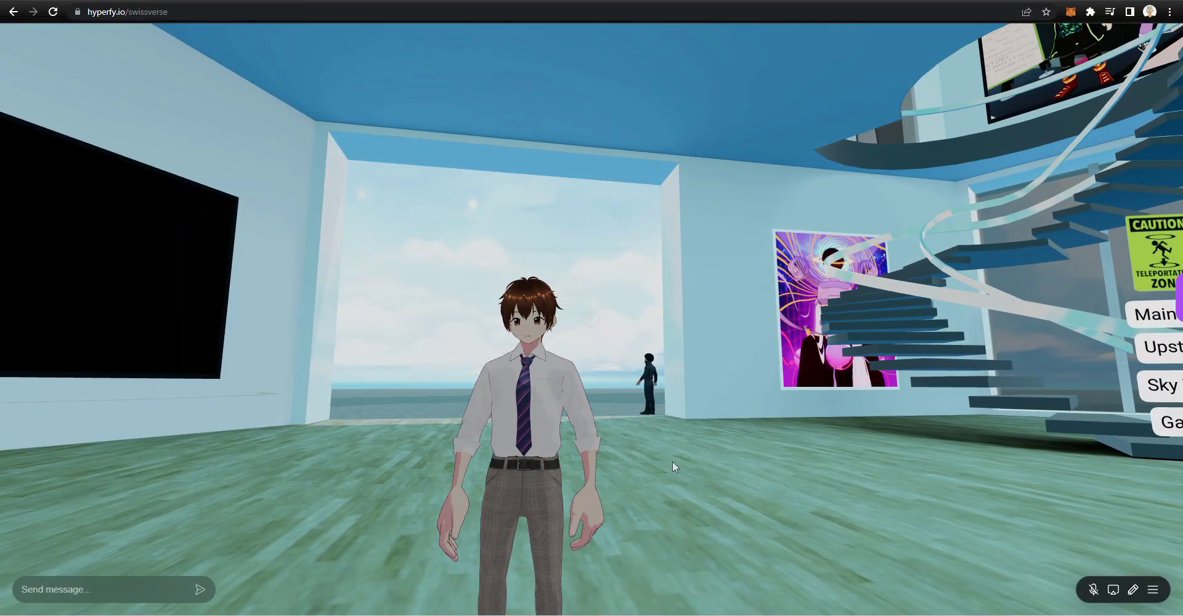